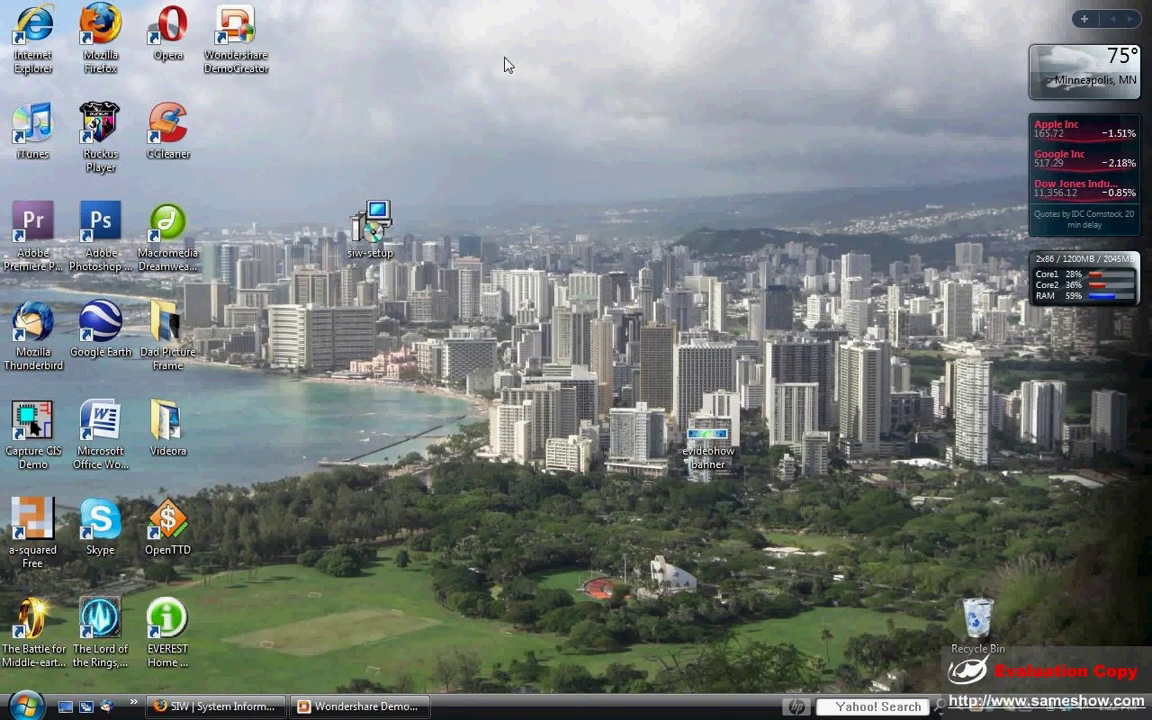
Step: Launch Firefox from the desktop, then bring the SIW site window to the front
{"action": "double_click", "coordinate": [103, 30]}
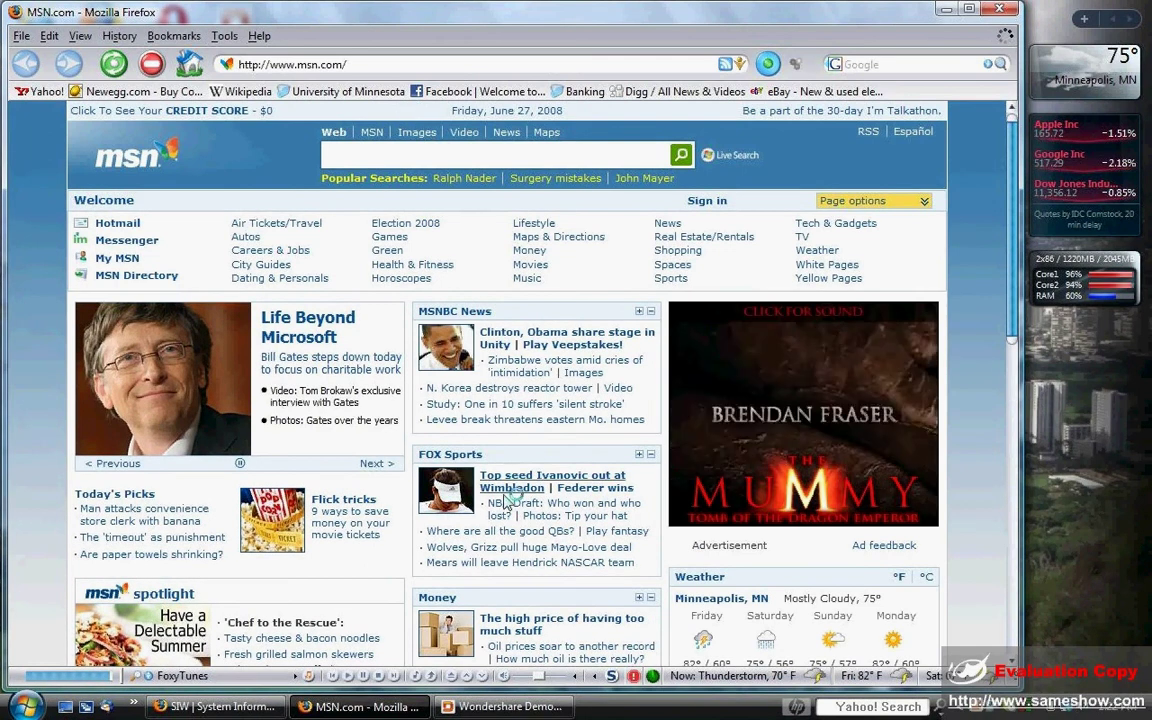
{"action": "left_click", "coordinate": [229, 712]}
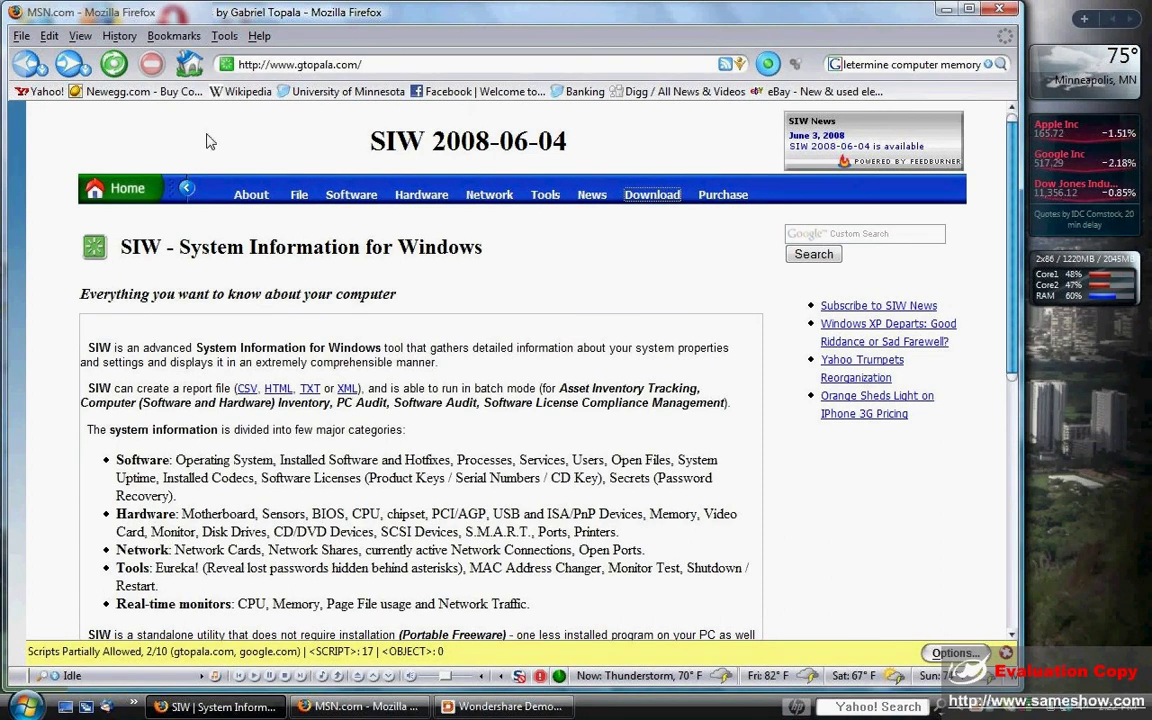
Step: Go to the gtopala.com Download SIW page and start the SIW With Installer download
{"action": "left_click_drag", "start_coordinate": [363, 64], "coordinate": [285, 66]}
{"action": "left_click", "coordinate": [207, 153]}
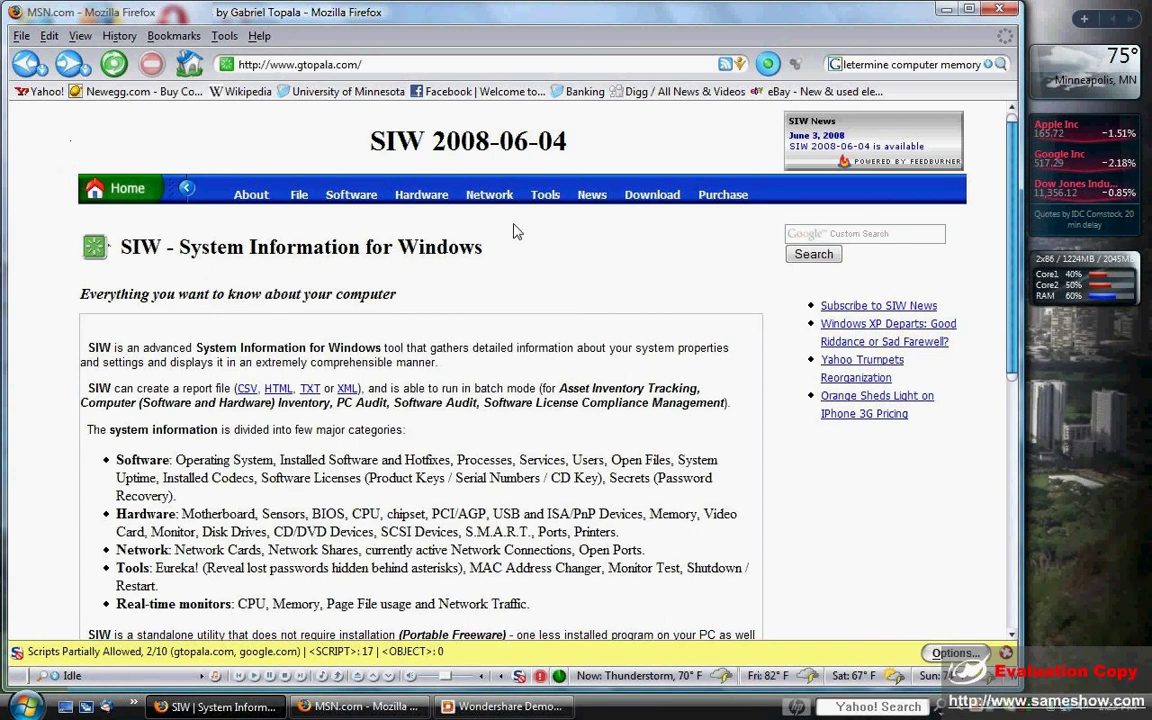
{"action": "left_click", "coordinate": [653, 196]}
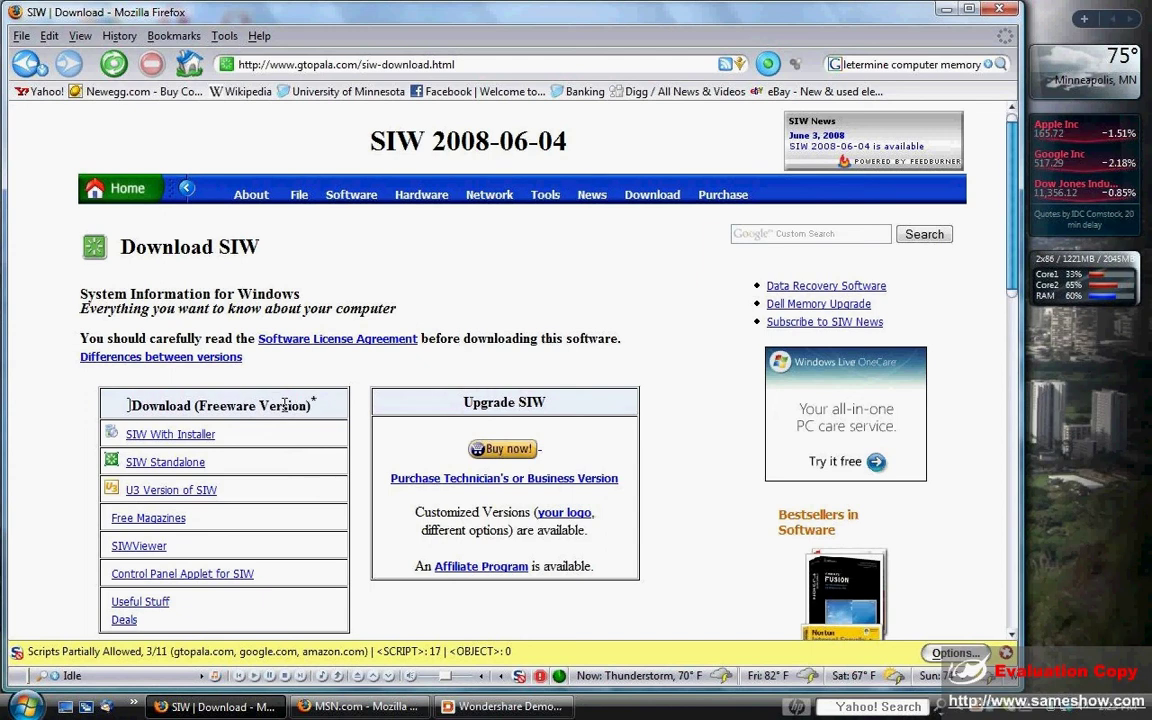
{"action": "left_click", "coordinate": [158, 440]}
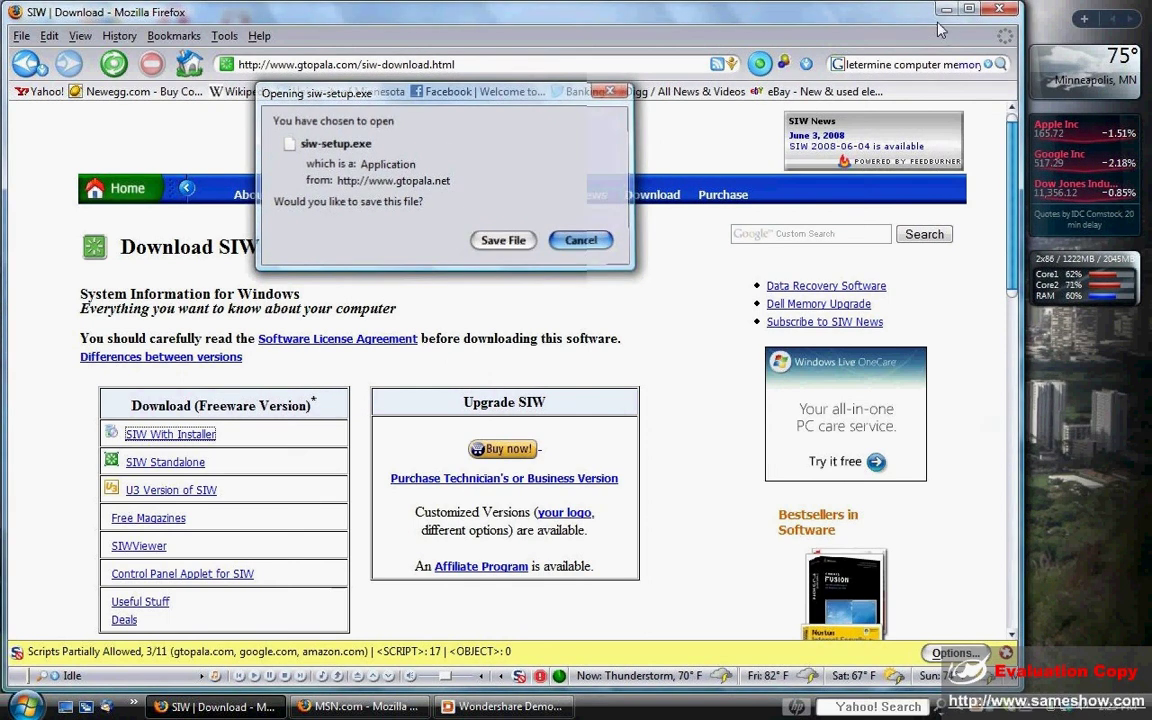
Step: Cancel the siw-setup.exe download, minimize both Firefox windows and bring up the Start menu
{"action": "left_click", "coordinate": [584, 243]}
{"action": "left_click", "coordinate": [945, 12]}
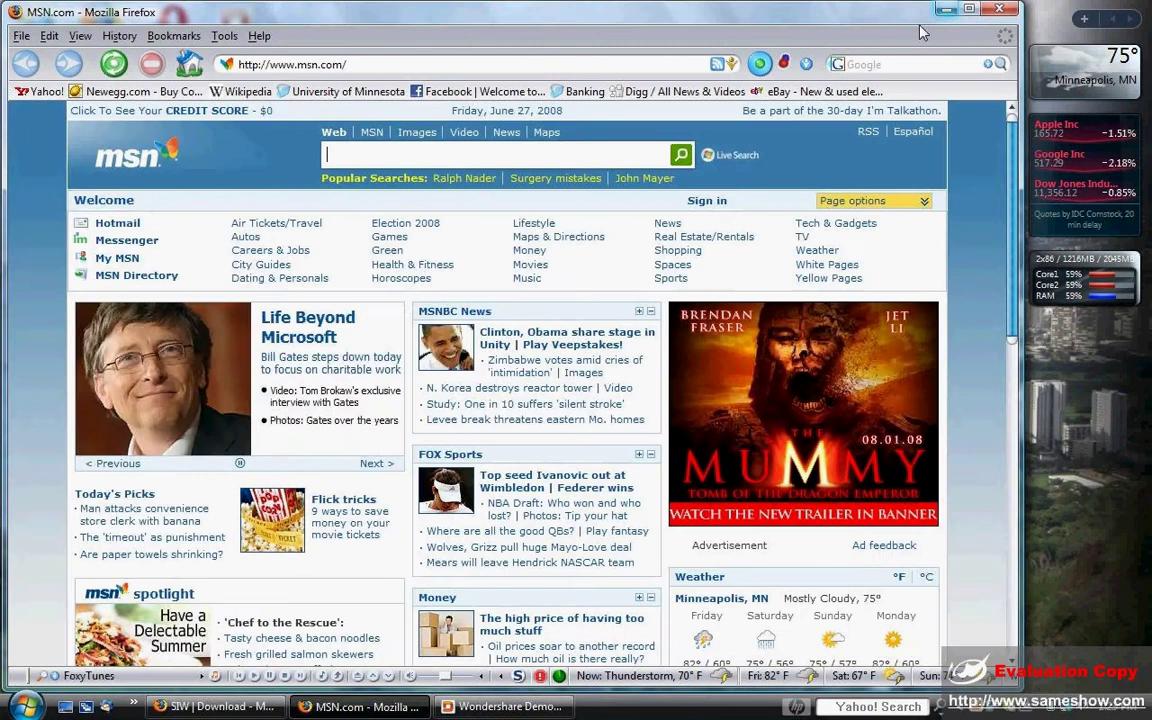
{"action": "left_click", "coordinate": [944, 10]}
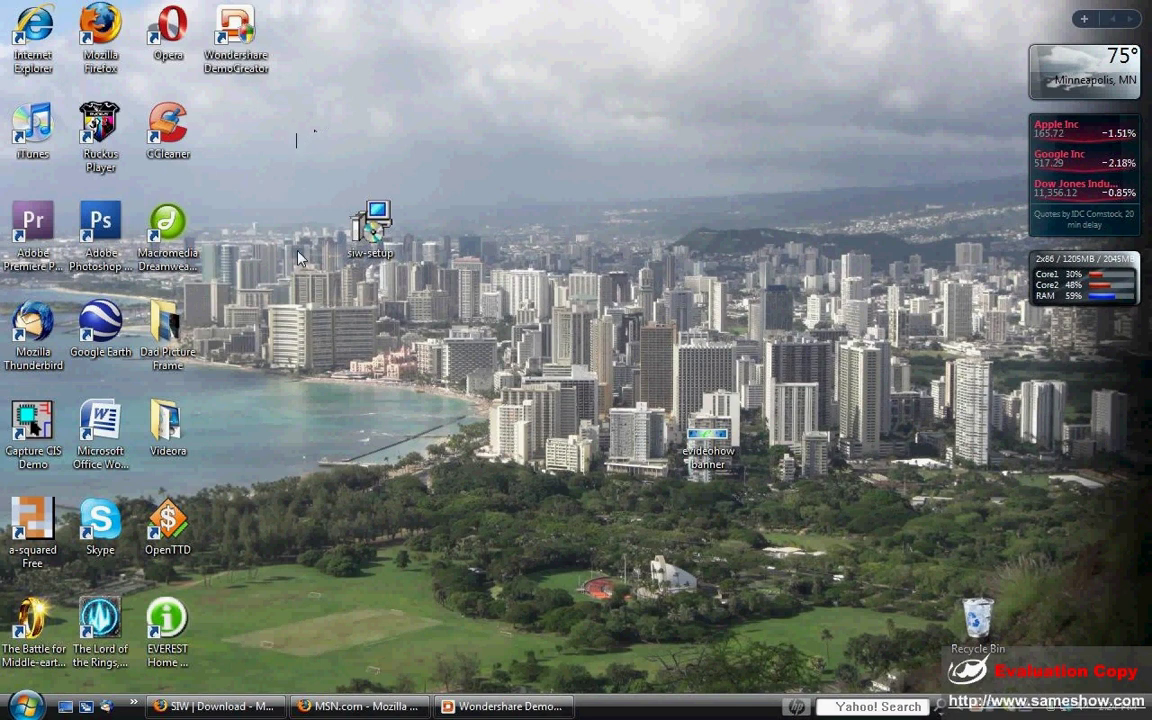
{"action": "key", "text": "super"}
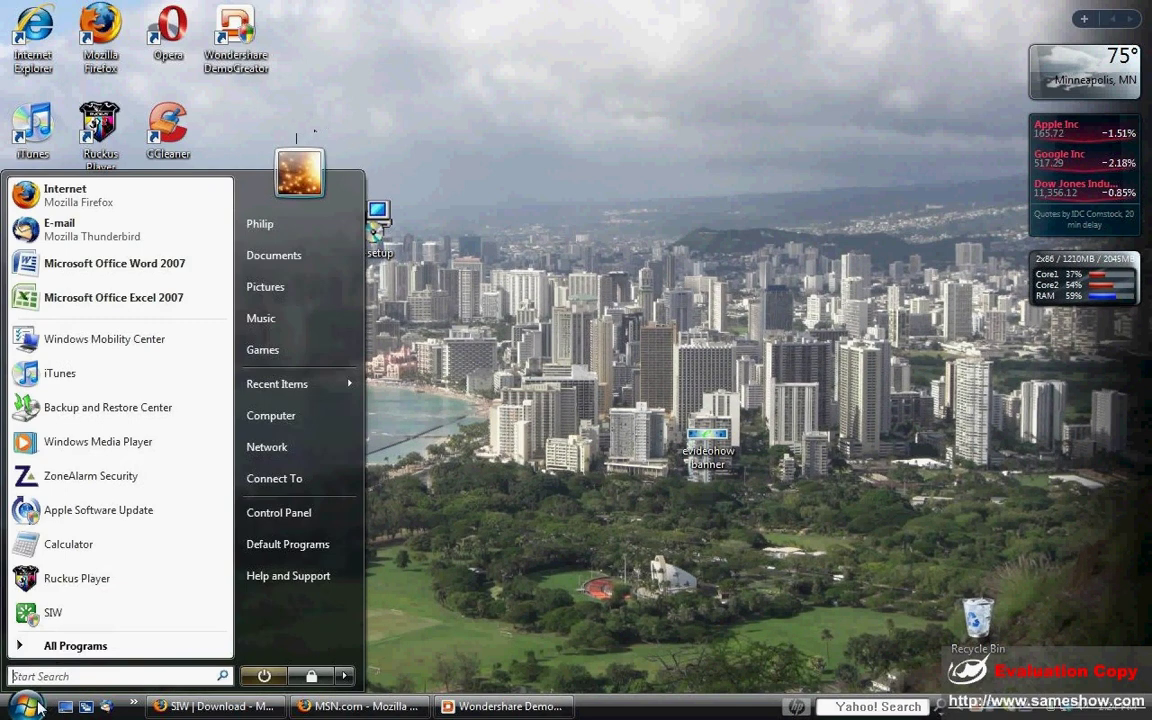
Step: Launch SIW from its program folder under All Programs
{"action": "left_click", "coordinate": [56, 650]}
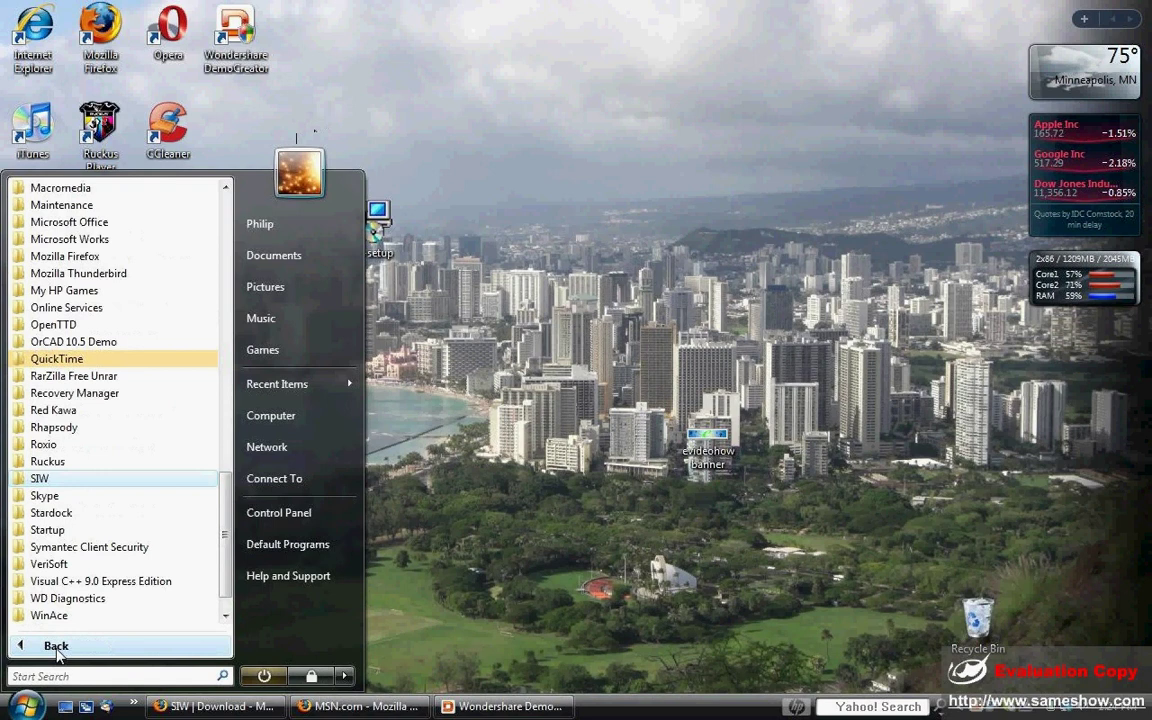
{"action": "scroll", "coordinate": [55, 460], "scroll_direction": "down", "scroll_amount": 1}
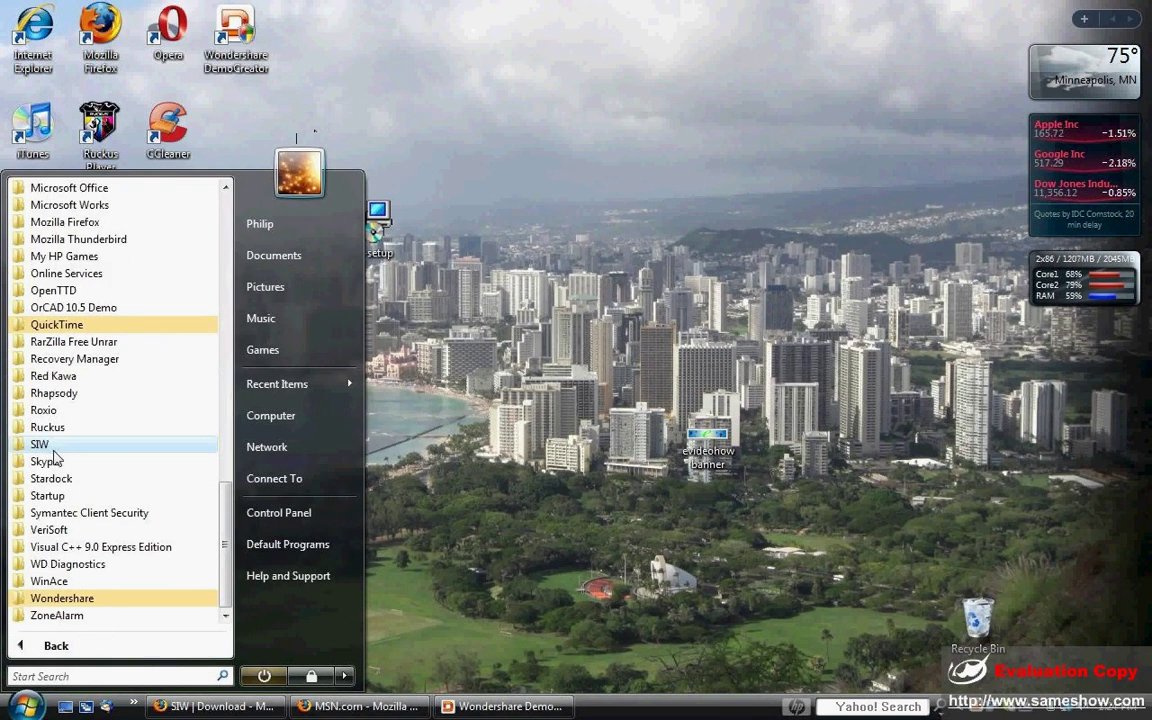
{"action": "left_click", "coordinate": [44, 450]}
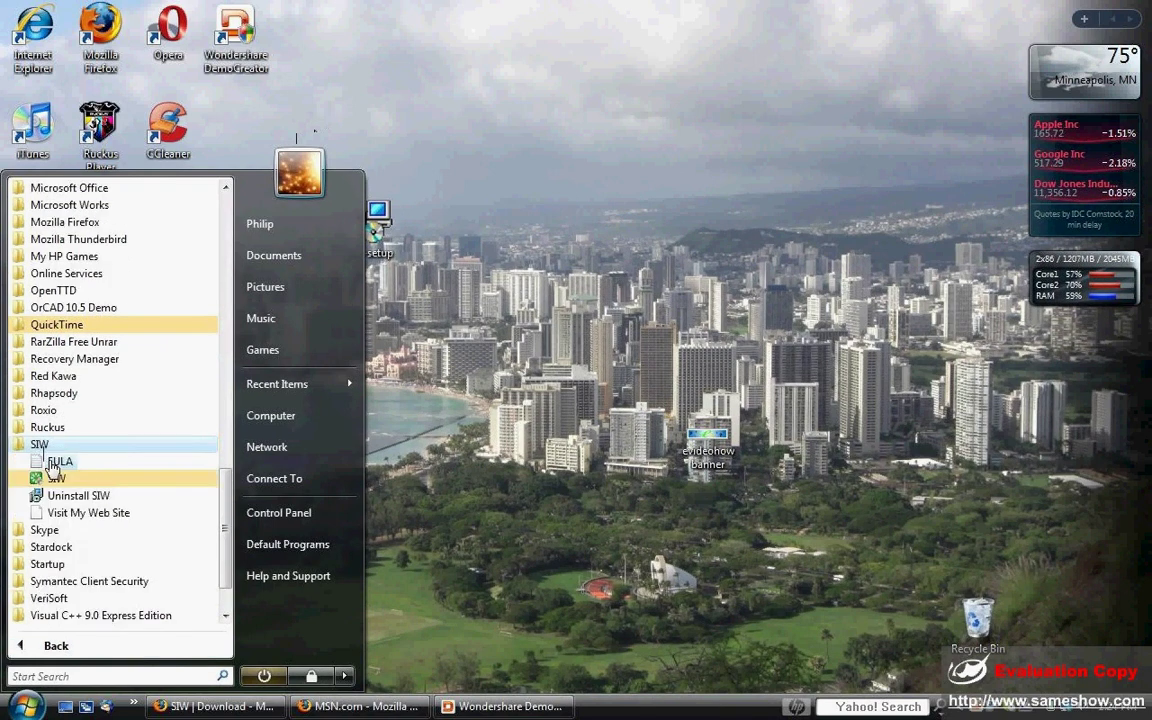
{"action": "left_click", "coordinate": [57, 486]}
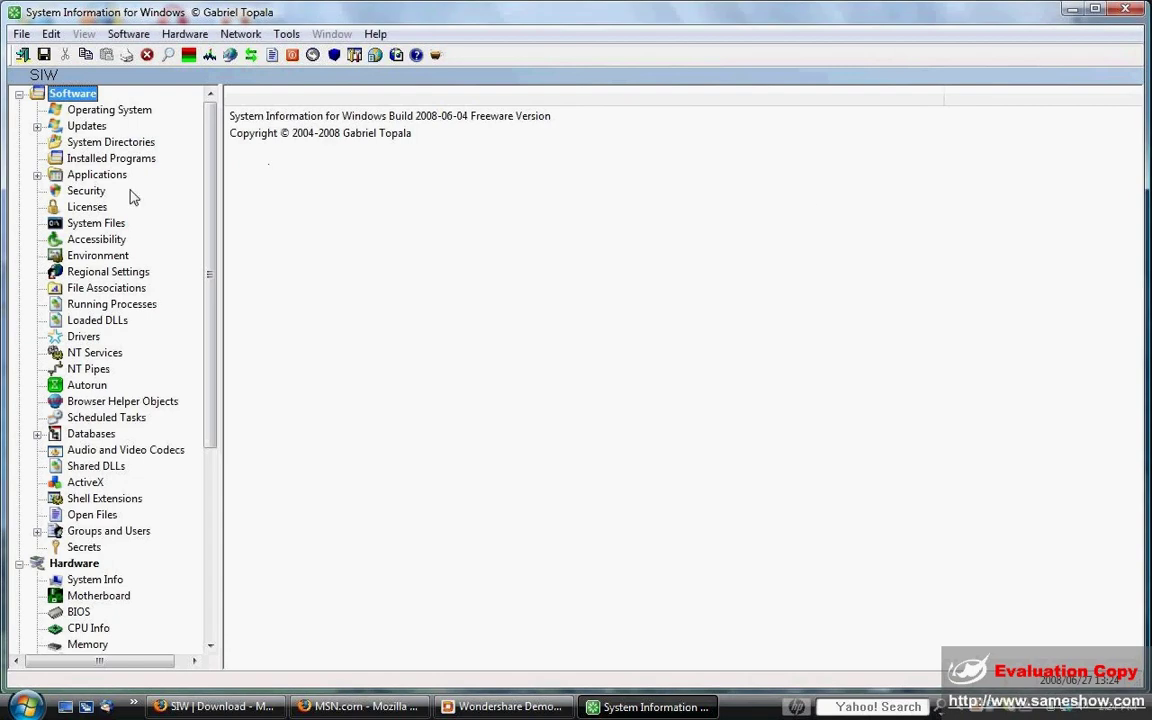
Step: Show SIW's Hardware > Memory report: two Hyundai DDR2 PC2-5300 modules, 4096 MB maximum
{"action": "scroll", "coordinate": [120, 200], "scroll_direction": "down", "scroll_amount": 3}
{"action": "scroll", "coordinate": [118, 220], "scroll_direction": "down", "scroll_amount": 3}
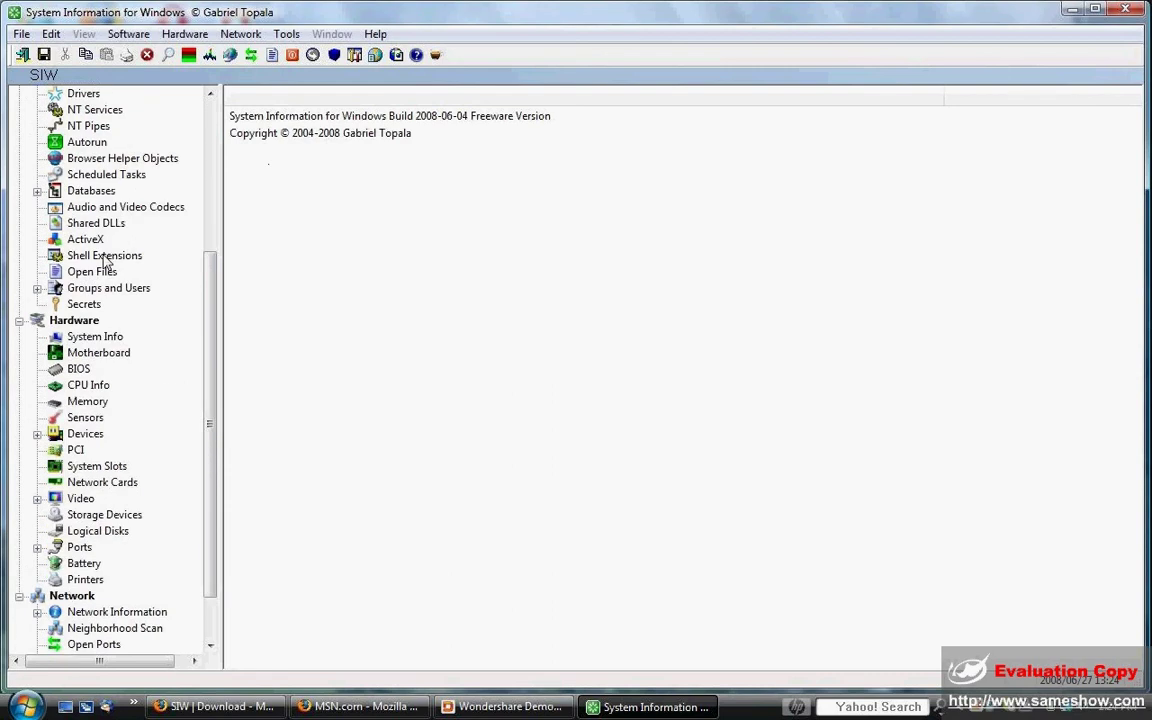
{"action": "scroll", "coordinate": [108, 293], "scroll_direction": "up", "scroll_amount": 3}
{"action": "scroll", "coordinate": [108, 293], "scroll_direction": "up", "scroll_amount": 3}
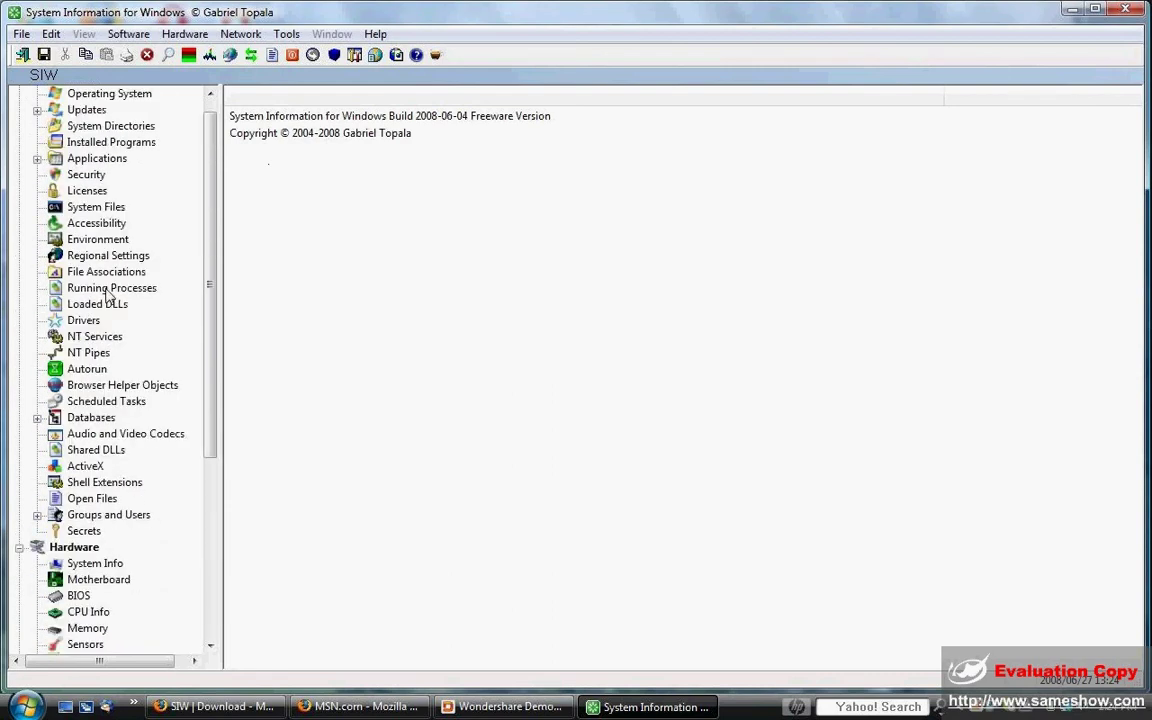
{"action": "scroll", "coordinate": [110, 215], "scroll_direction": "up", "scroll_amount": 1}
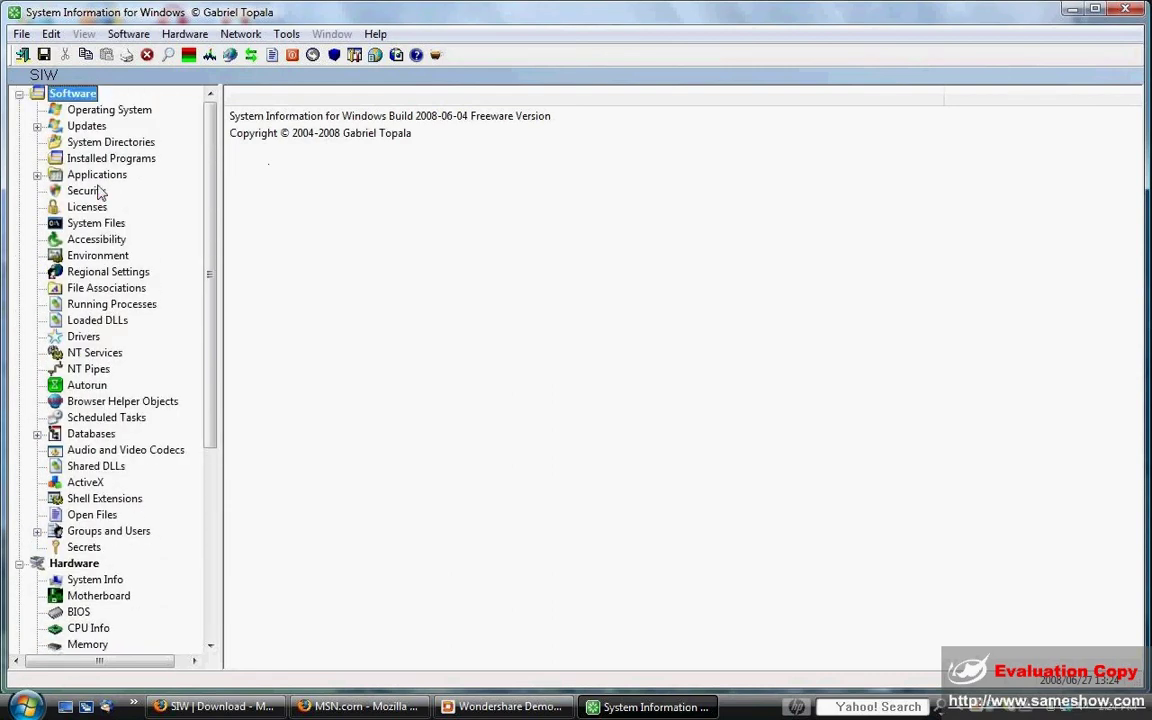
{"action": "scroll", "coordinate": [100, 192], "scroll_direction": "down", "scroll_amount": 5}
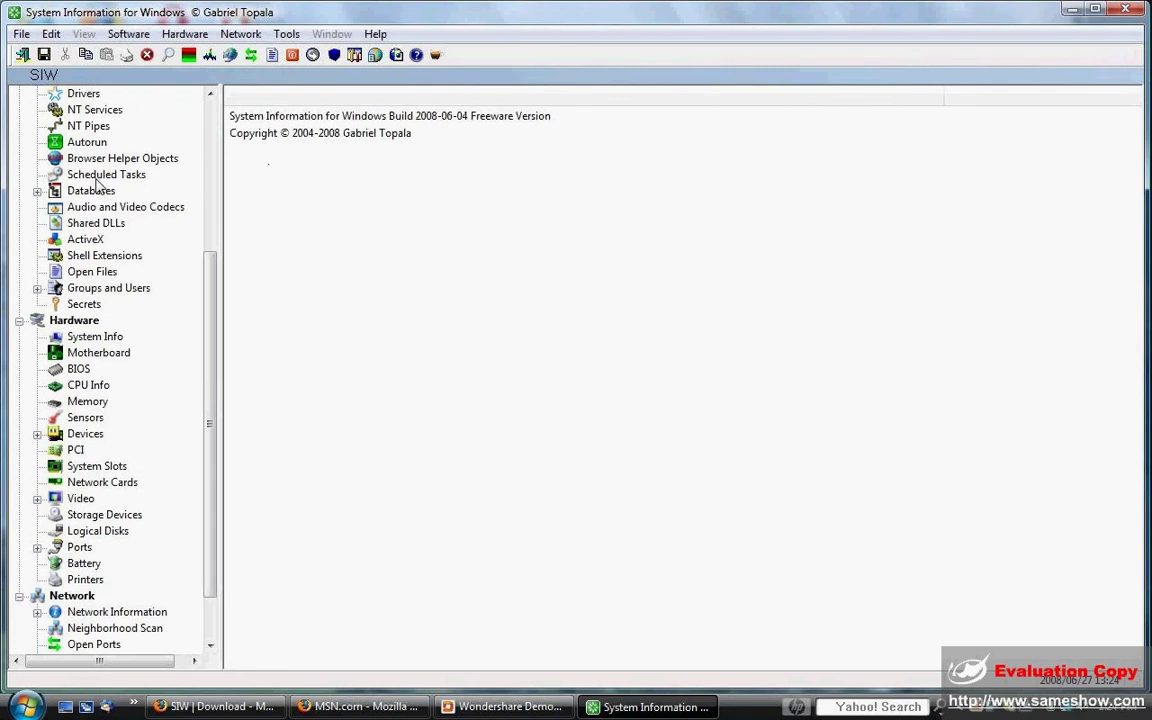
{"action": "scroll", "coordinate": [97, 180], "scroll_direction": "down", "scroll_amount": 1}
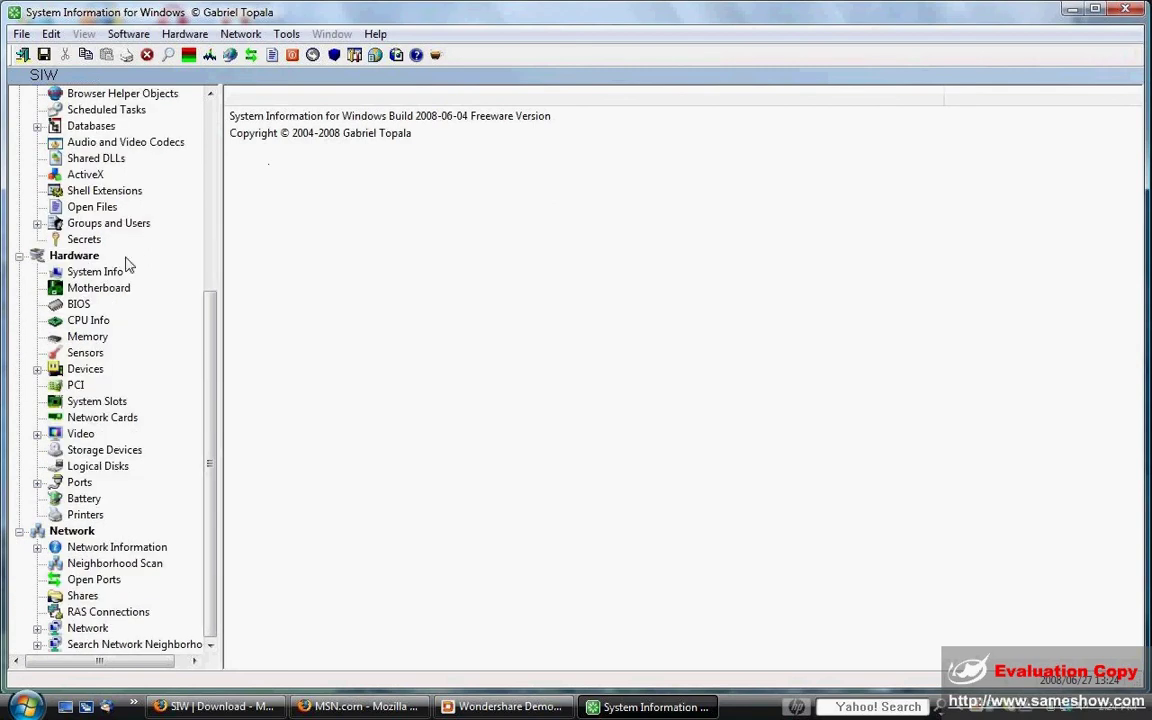
{"action": "left_click", "coordinate": [88, 337]}
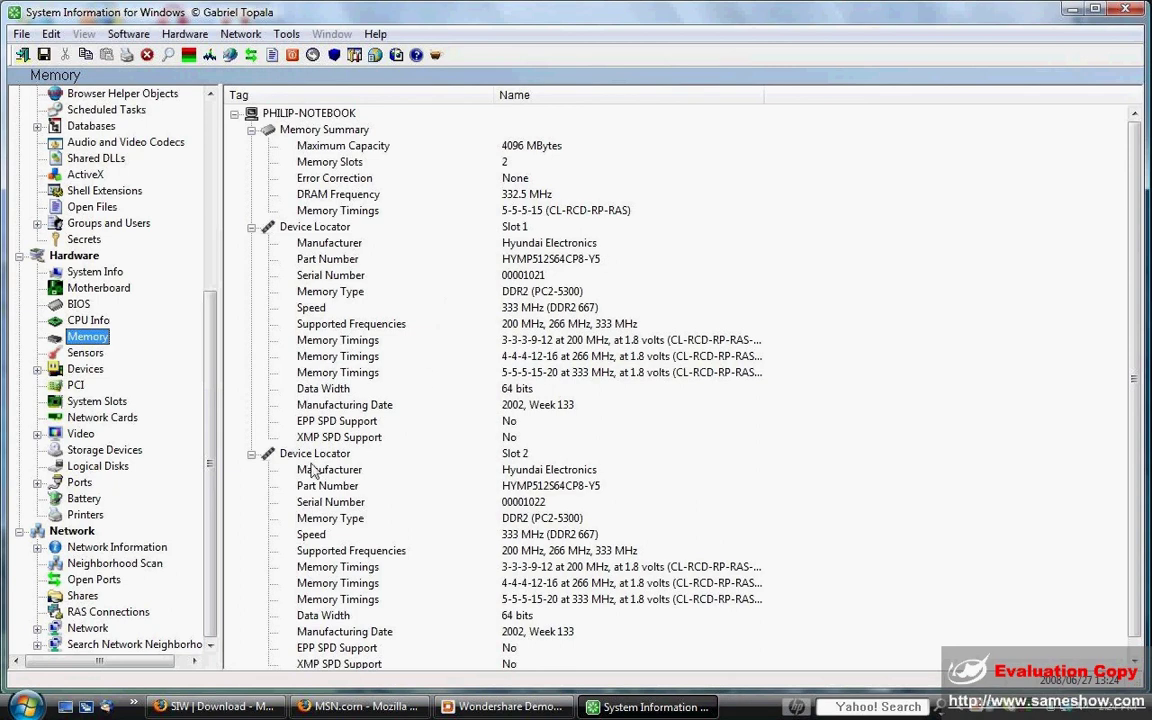
{"action": "left_click", "coordinate": [287, 456]}
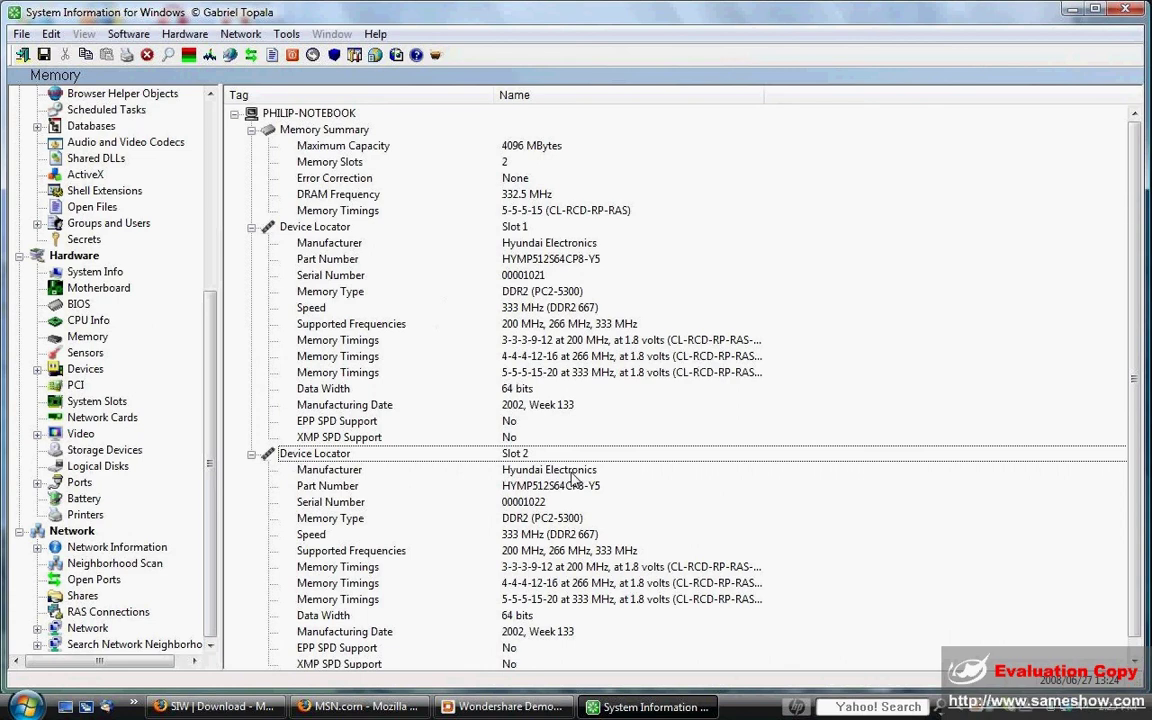
Step: Confirm Slot 2's memory type, close SIW and return to the MSN Firefox window's address bar
{"action": "left_click", "coordinate": [312, 521]}
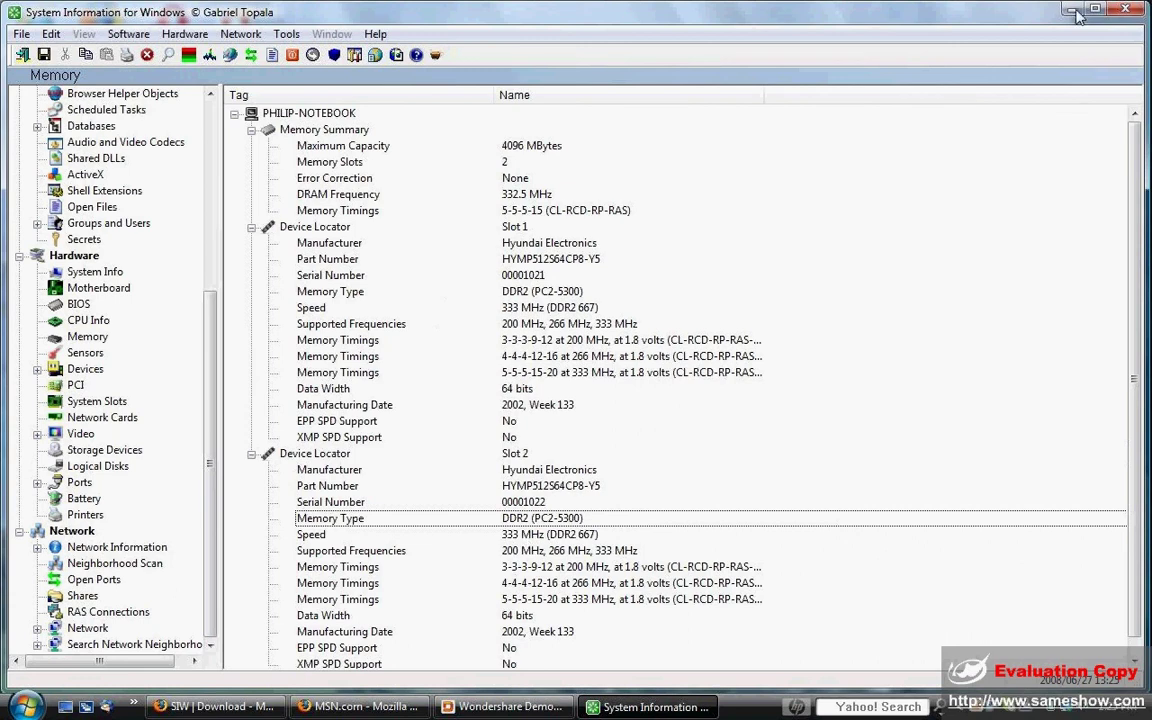
{"action": "left_click", "coordinate": [1126, 9]}
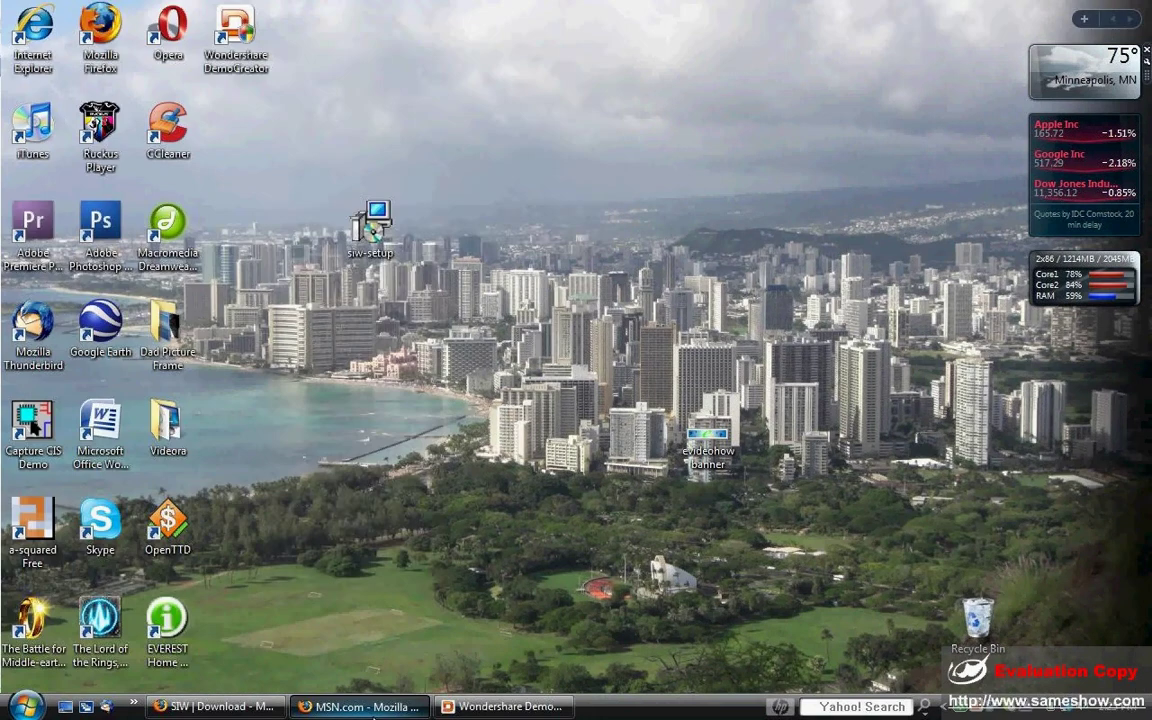
{"action": "left_click", "coordinate": [370, 708]}
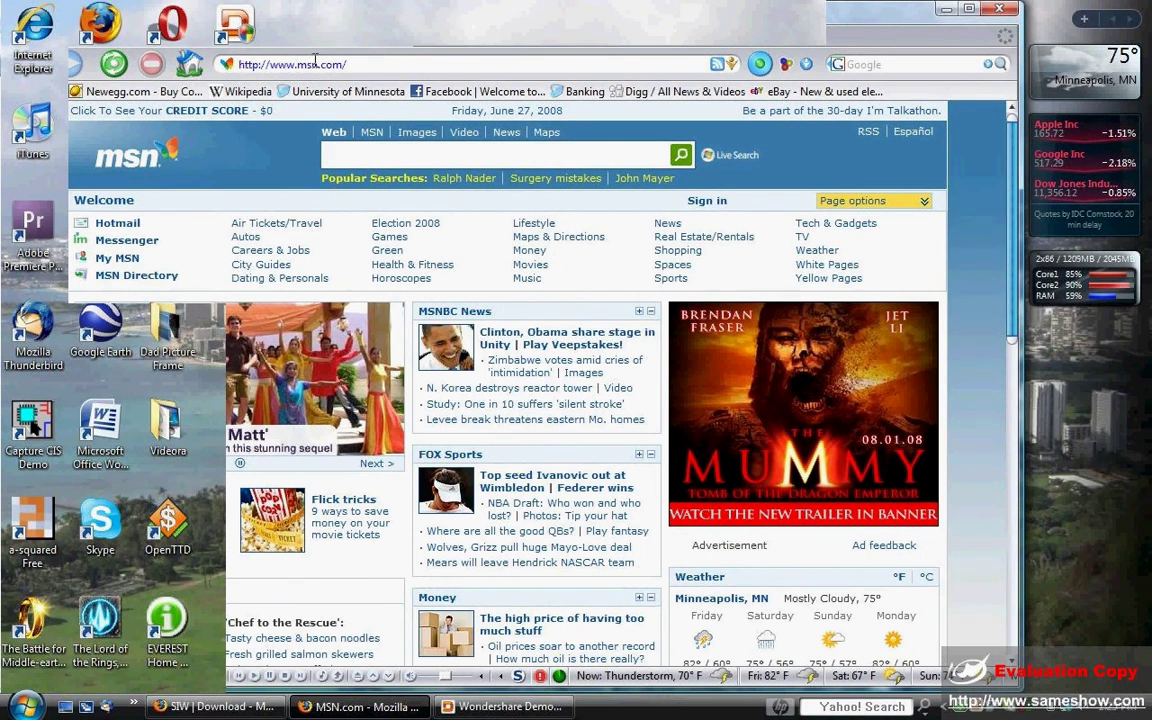
{"action": "left_click", "coordinate": [375, 62]}
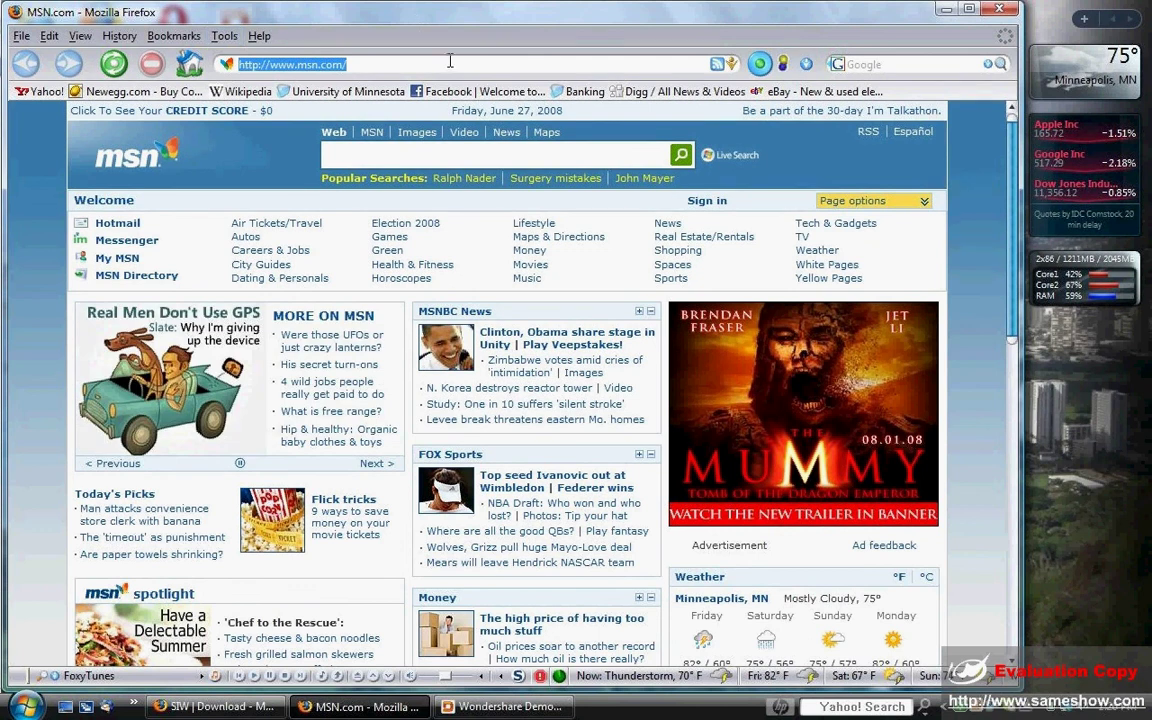
{"action": "type", "text": "www.newegg.com"}
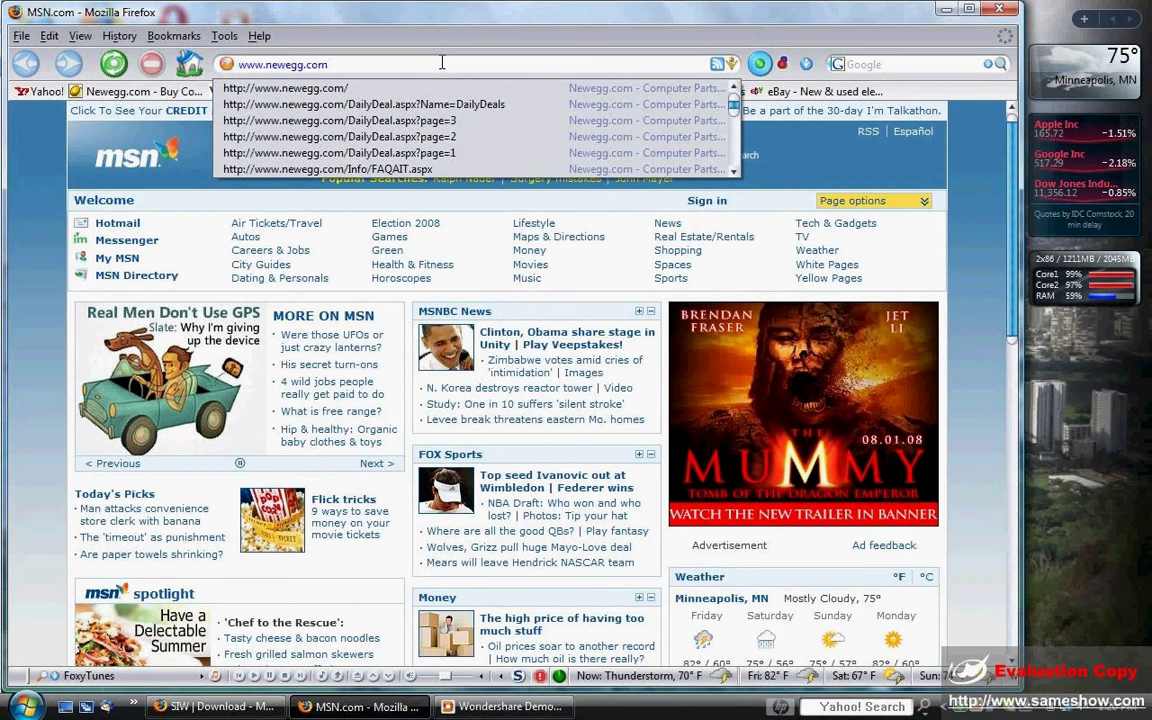
{"action": "key", "text": "Return"}
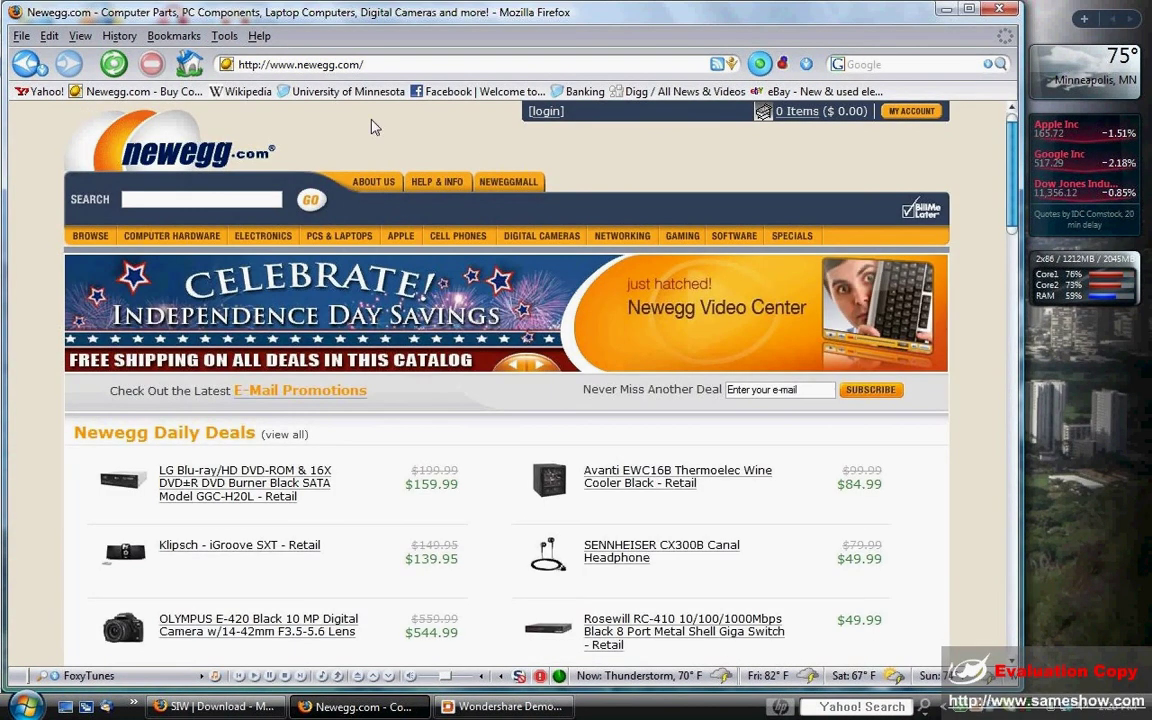
Step: Open Newegg's Computer Hardware > Memory category
{"action": "mouse_move", "coordinate": [172, 236]}
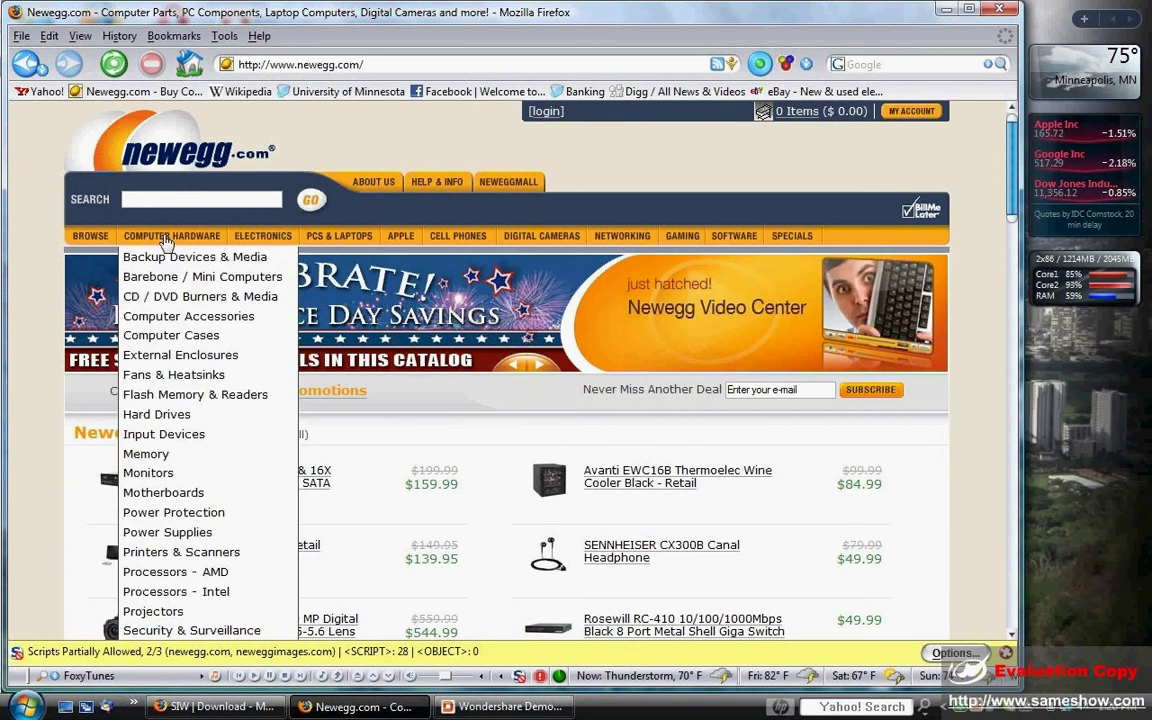
{"action": "scroll", "coordinate": [168, 300], "scroll_direction": "down", "scroll_amount": 2}
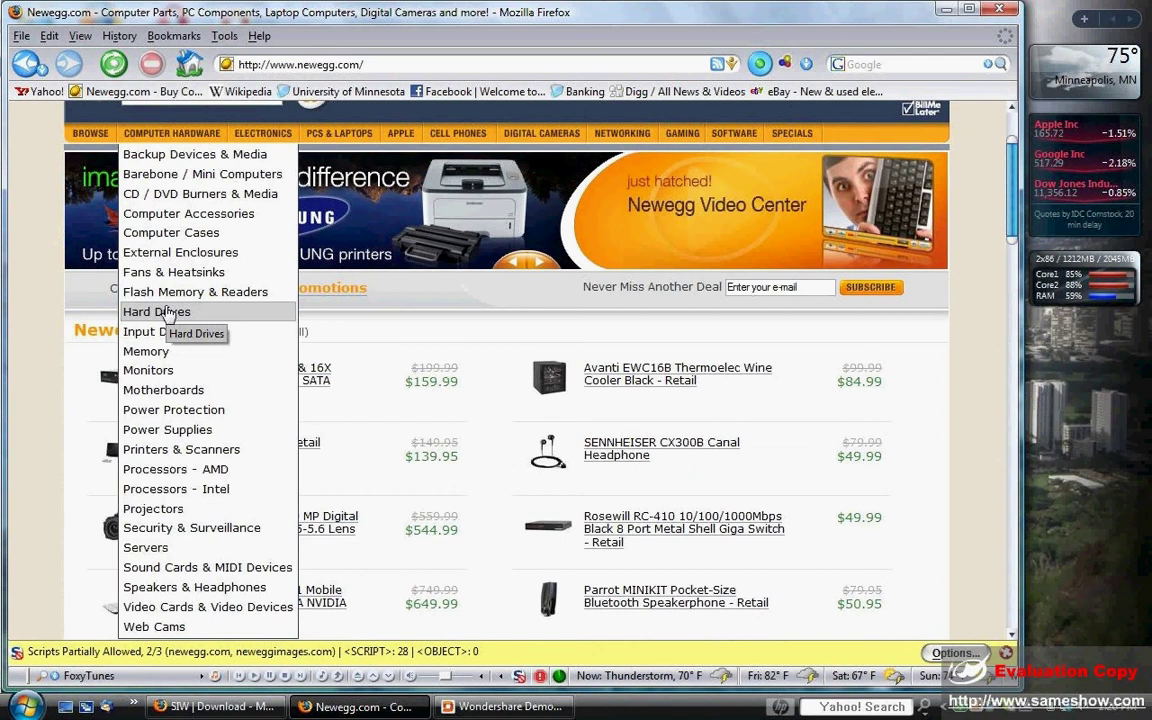
{"action": "left_click", "coordinate": [156, 353]}
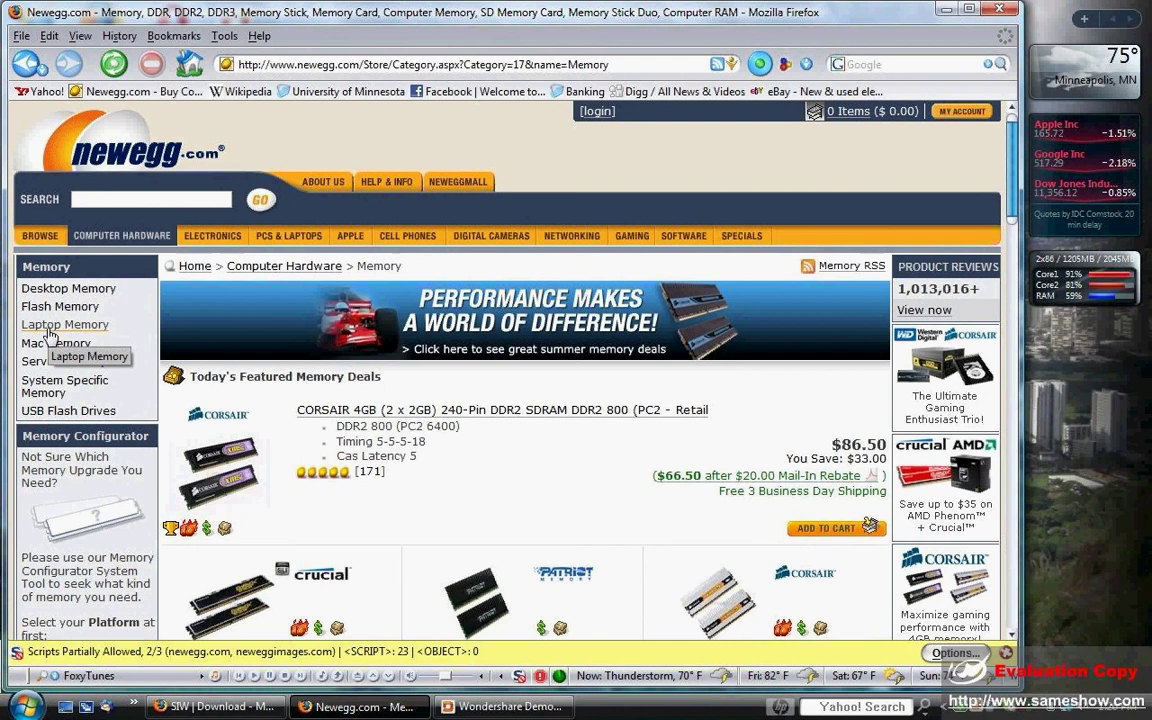
Step: Open Laptop Memory and scroll down to the Speed filters
{"action": "left_click", "coordinate": [48, 328]}
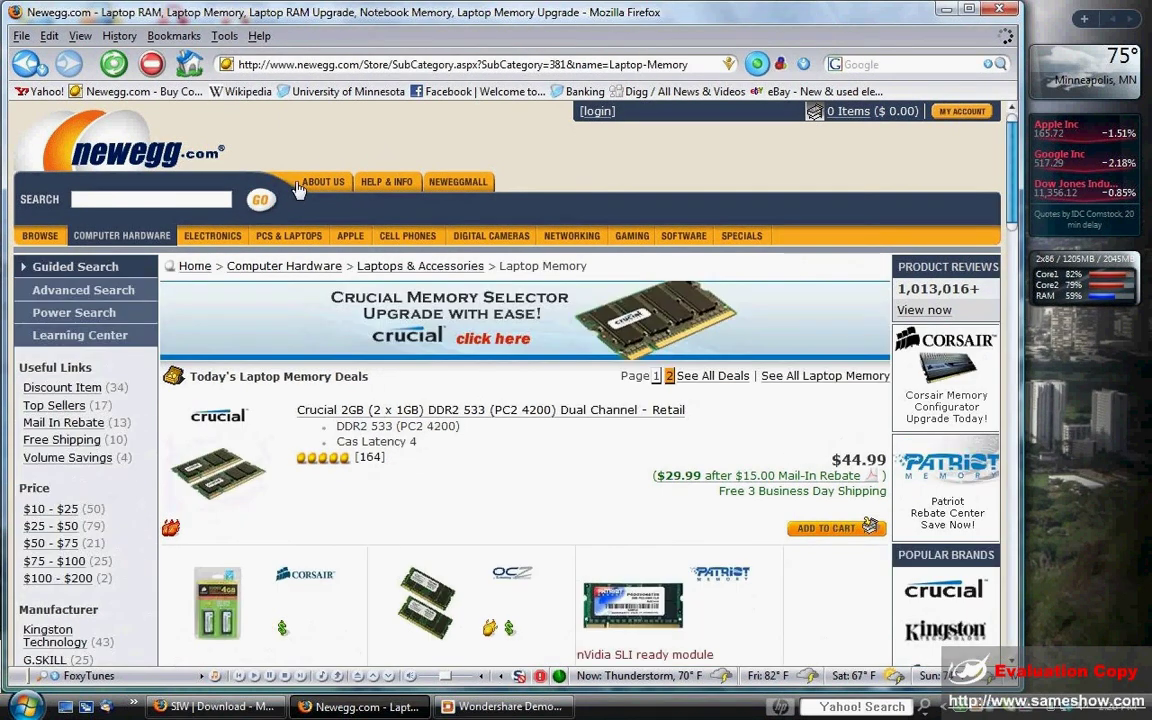
{"action": "scroll", "coordinate": [238, 113], "scroll_direction": "down", "scroll_amount": 2}
{"action": "scroll", "coordinate": [155, 310], "scroll_direction": "down", "scroll_amount": 9}
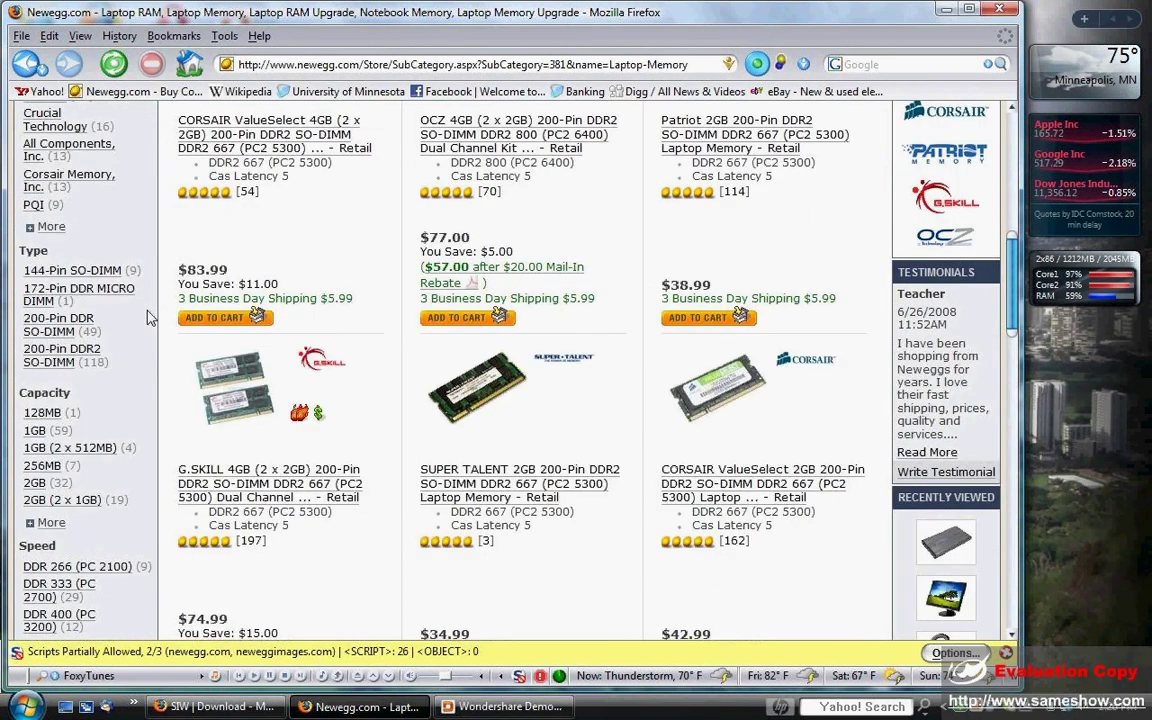
{"action": "scroll", "coordinate": [145, 318], "scroll_direction": "down", "scroll_amount": 2}
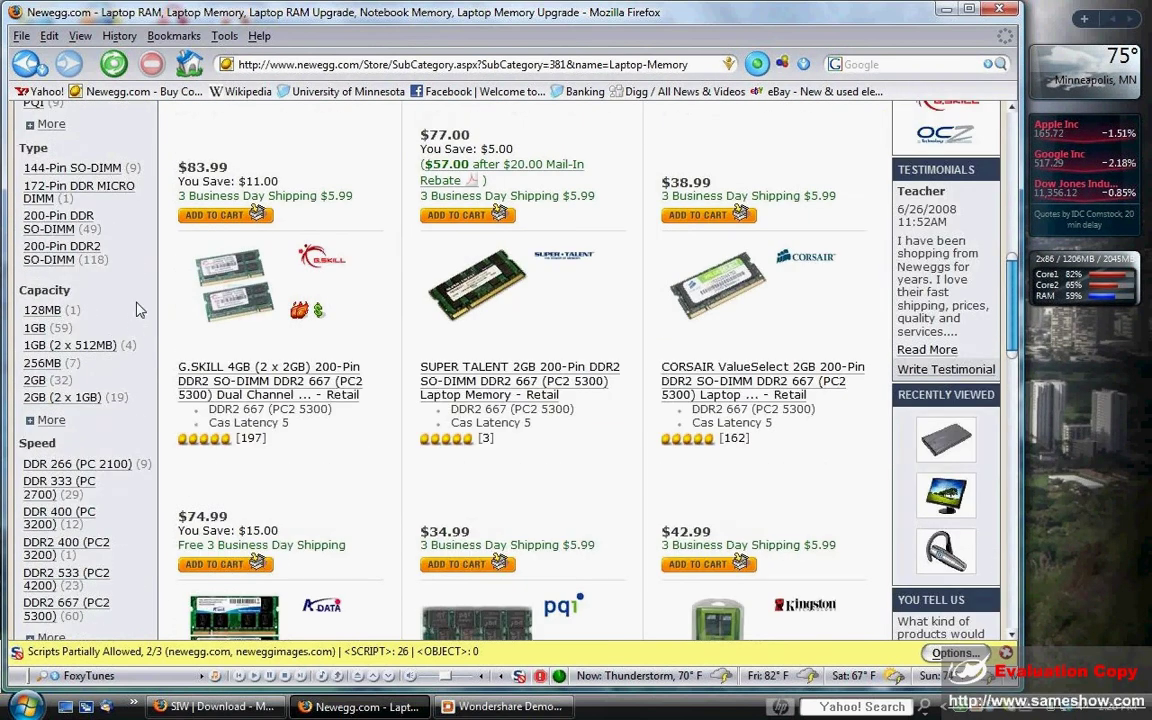
{"action": "scroll", "coordinate": [130, 330], "scroll_direction": "down", "scroll_amount": 3}
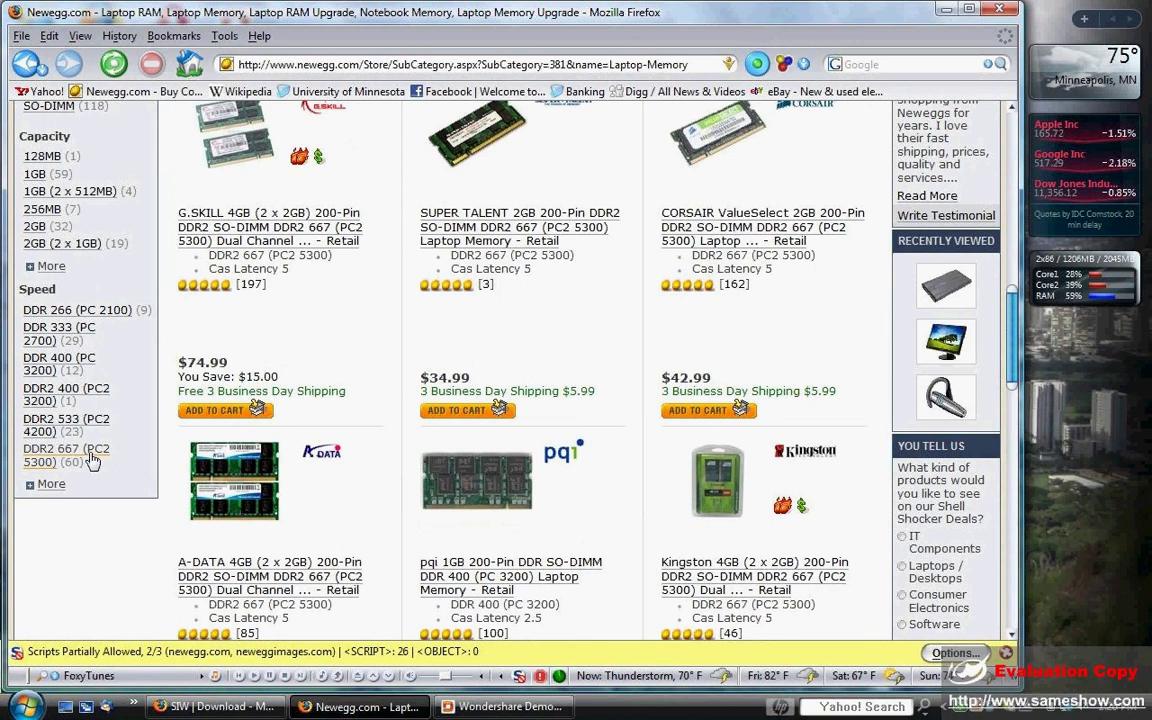
Step: Filter laptop memory to DDR2 667 (PC2 5300) speed and 4GB (2 x 2GB) kits
{"action": "left_click", "coordinate": [37, 455]}
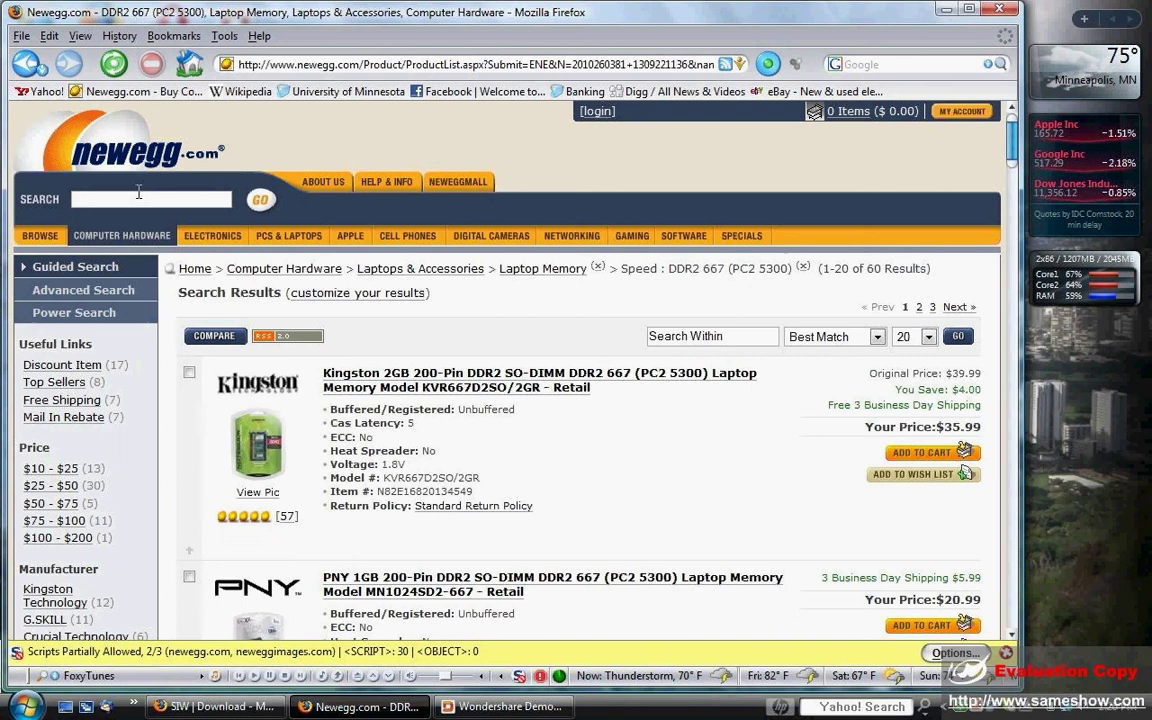
{"action": "mouse_move", "coordinate": [55, 231]}
{"action": "scroll", "coordinate": [138, 200], "scroll_direction": "down", "scroll_amount": 3}
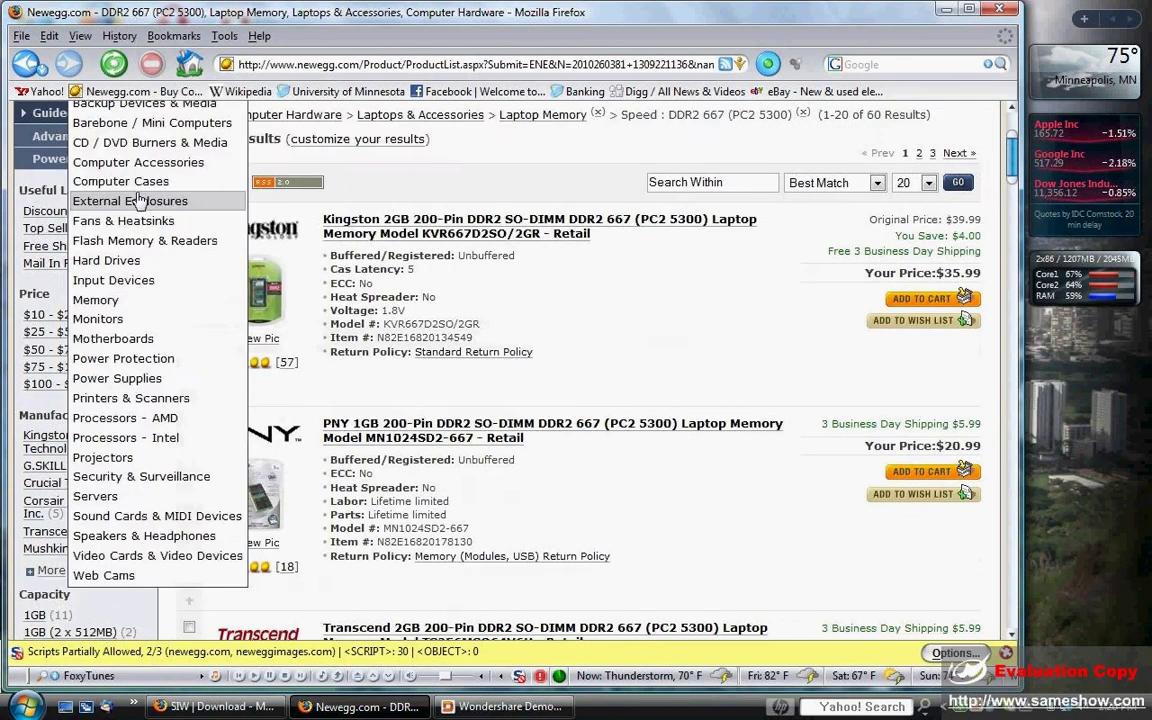
{"action": "scroll", "coordinate": [140, 253], "scroll_direction": "down", "scroll_amount": 5}
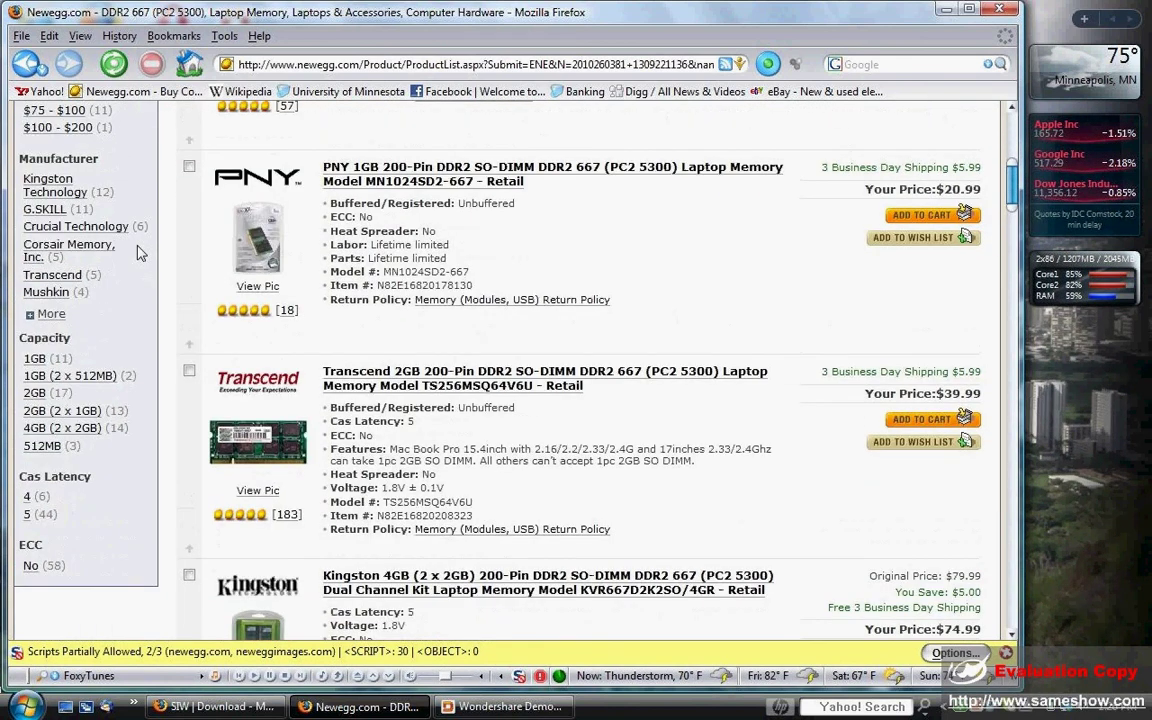
{"action": "scroll", "coordinate": [140, 253], "scroll_direction": "down", "scroll_amount": 1}
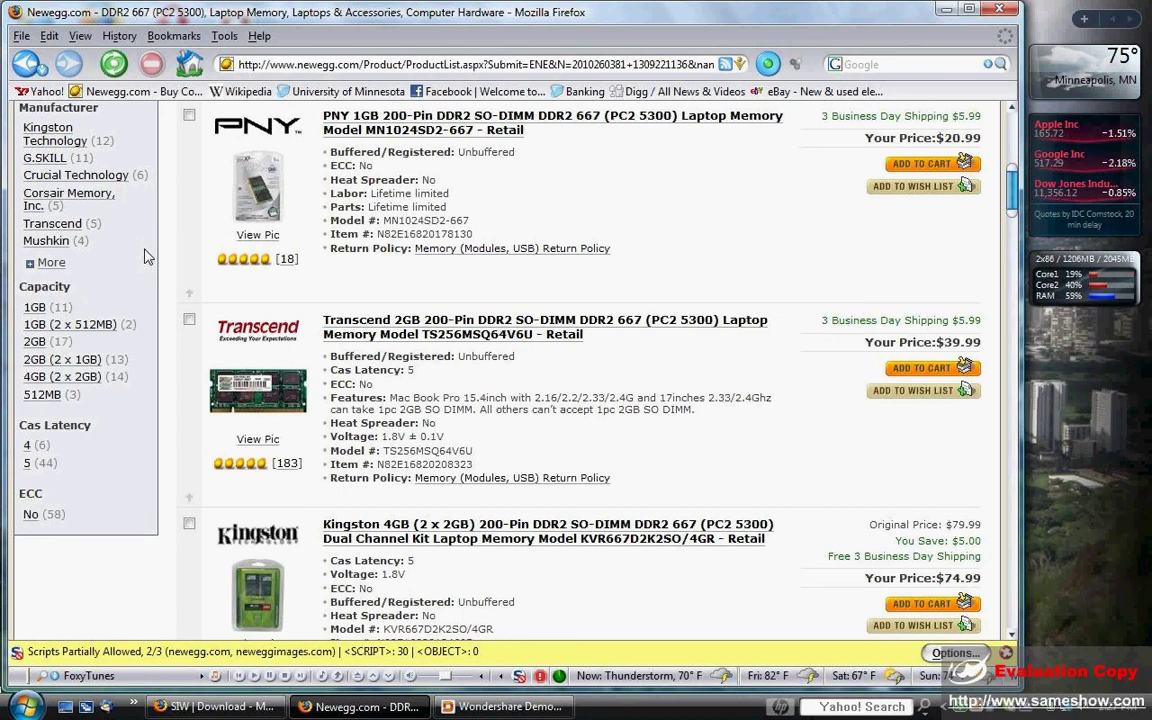
{"action": "left_click", "coordinate": [85, 385]}
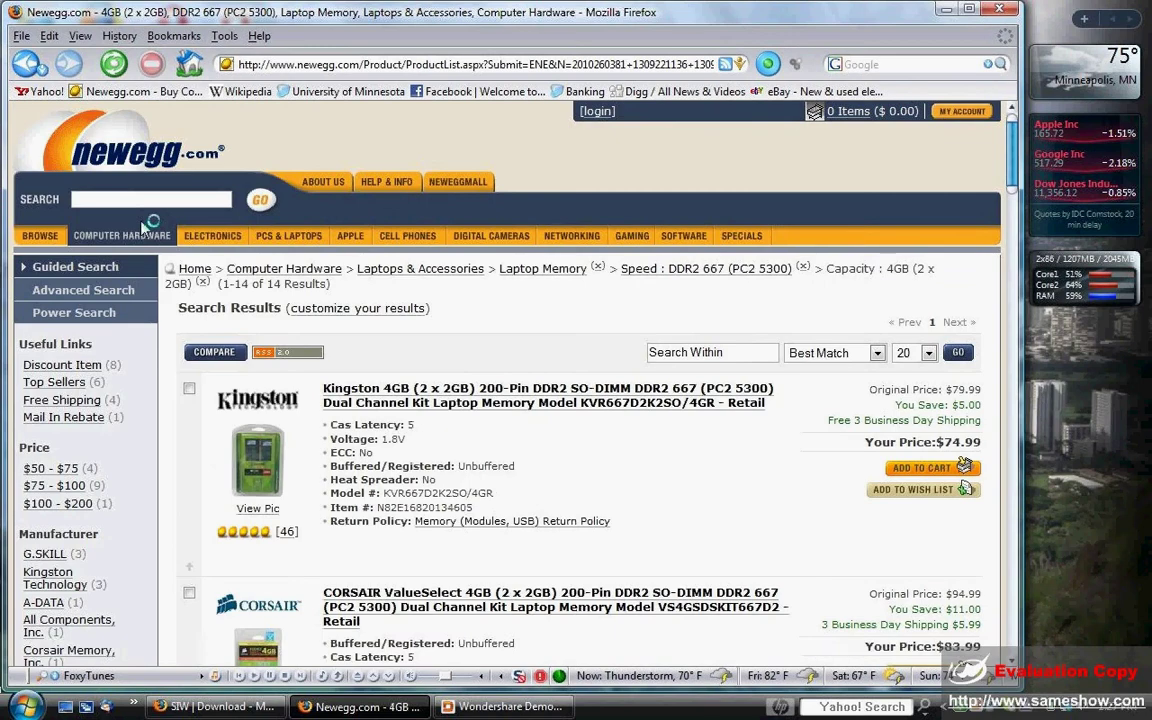
Step: Browse the 14 DDR2 667 4GB (2 x 2GB) kits from Kingston, Corsair, Crucial, G.SKILL and PNY, priced $74.99–$109.99
{"action": "scroll", "coordinate": [248, 150], "scroll_direction": "down", "scroll_amount": 1}
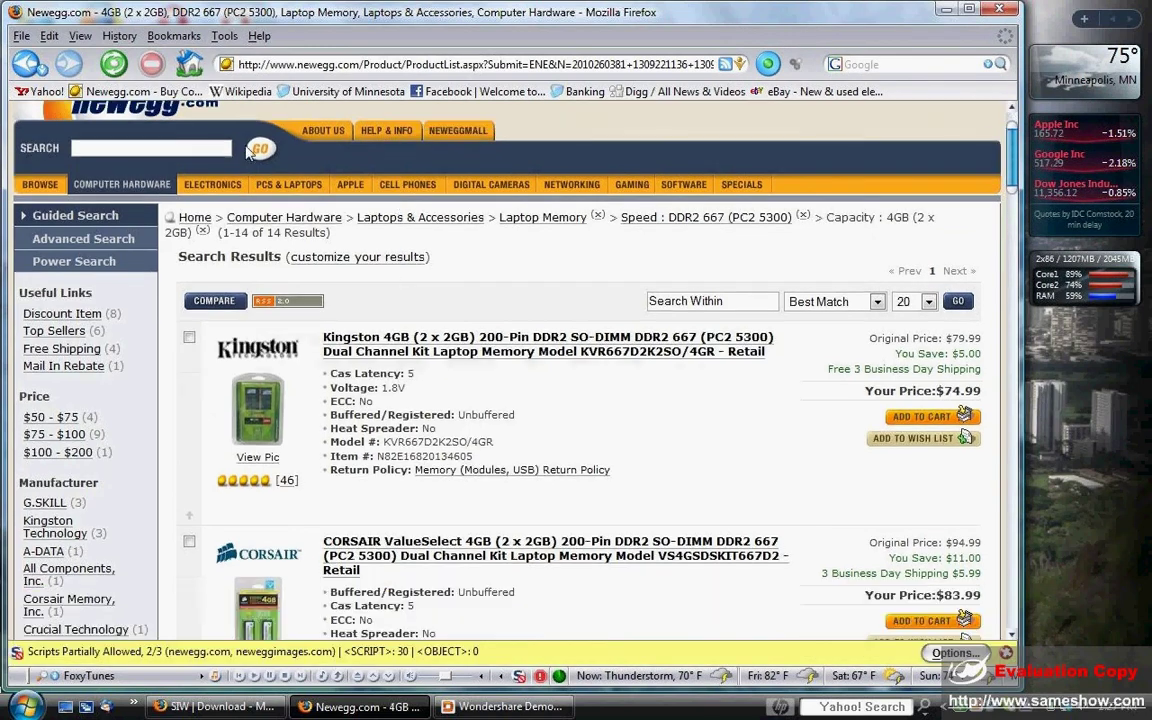
{"action": "scroll", "coordinate": [147, 290], "scroll_direction": "down", "scroll_amount": 2}
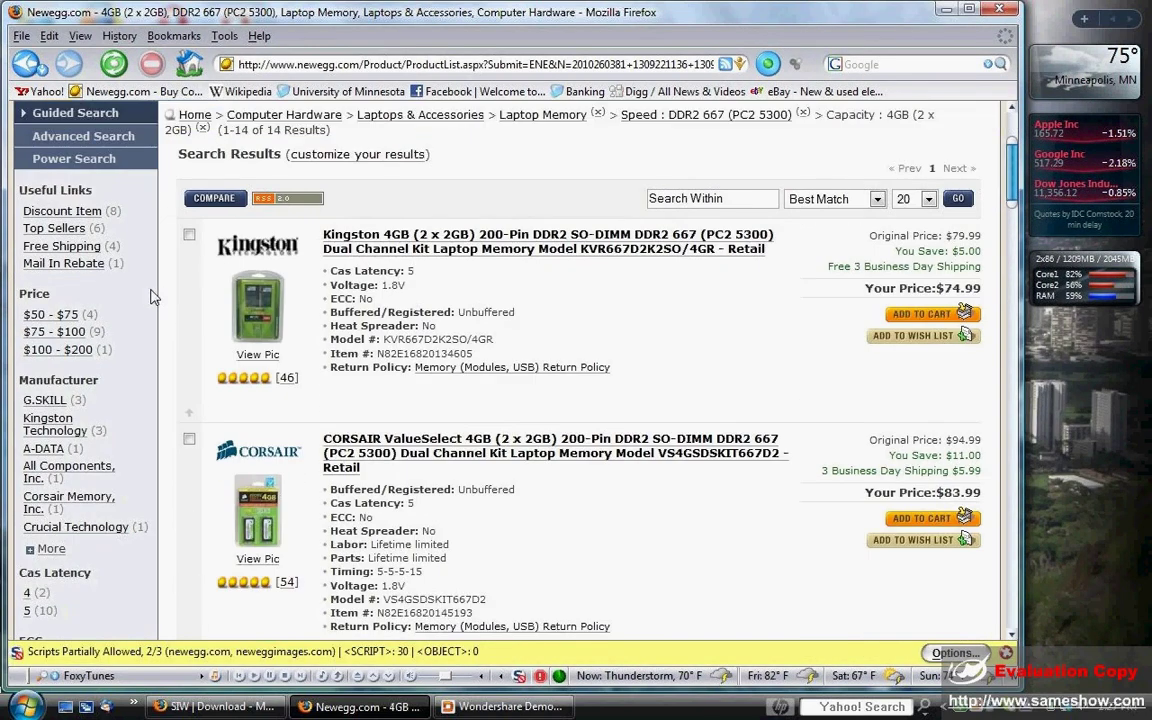
{"action": "scroll", "coordinate": [152, 290], "scroll_direction": "down", "scroll_amount": 2}
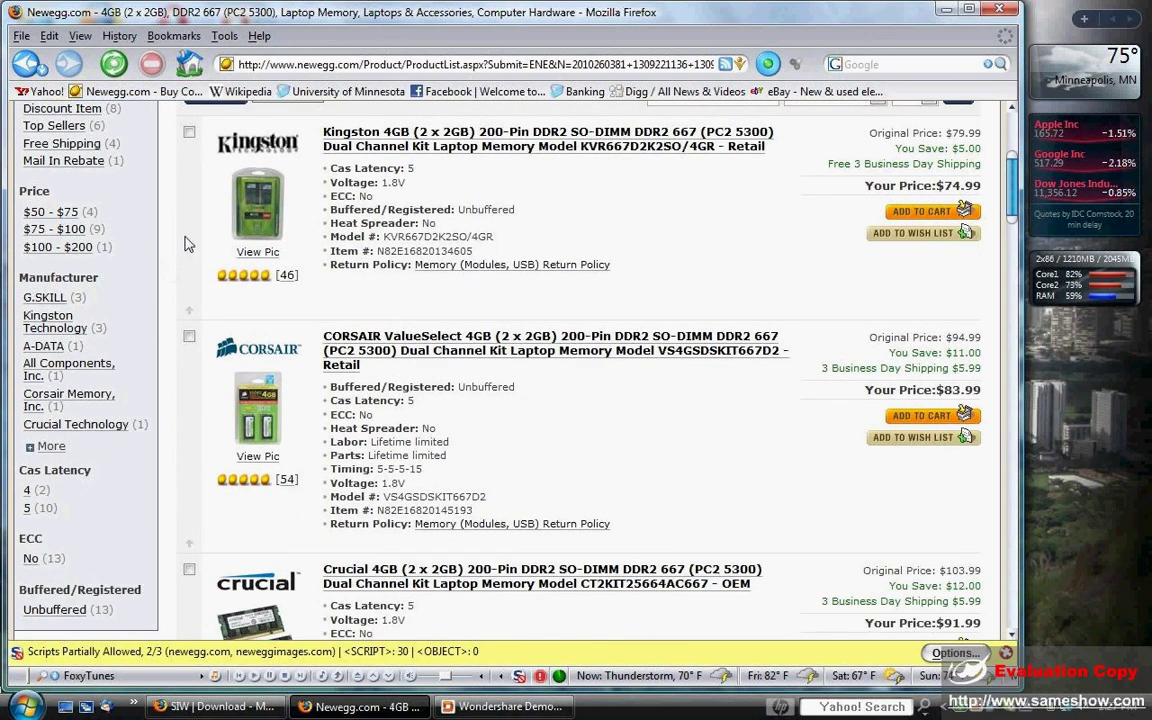
{"action": "scroll", "coordinate": [184, 243], "scroll_direction": "up", "scroll_amount": 1}
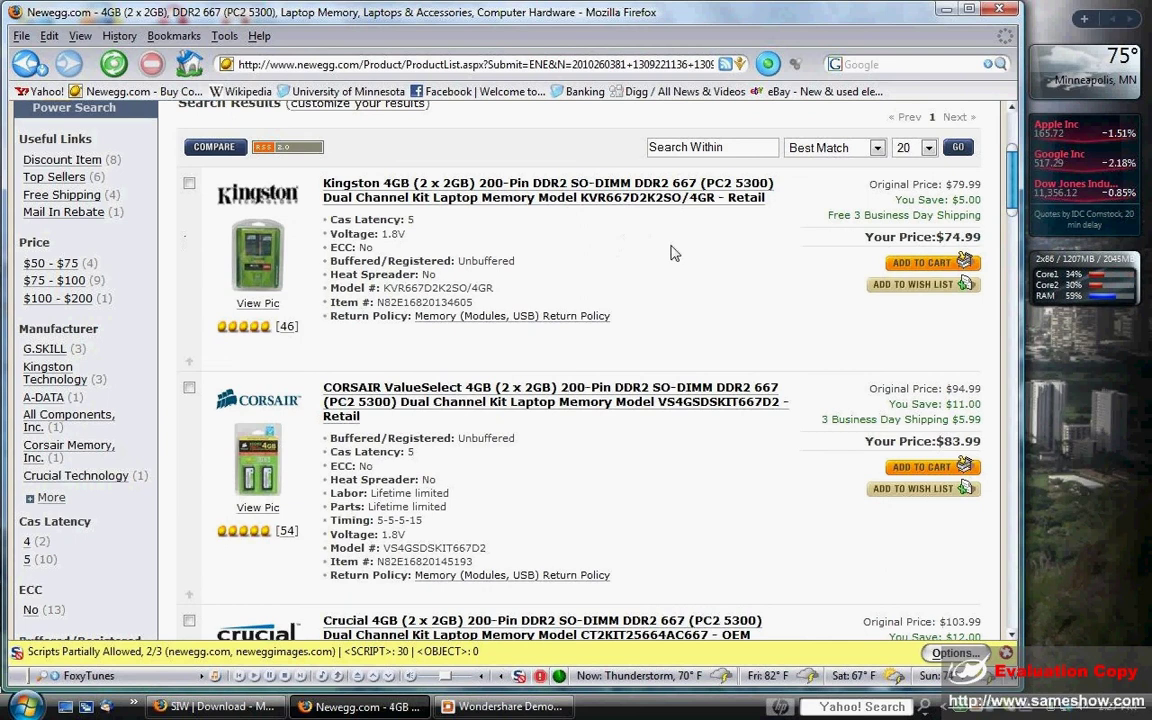
{"action": "scroll", "coordinate": [651, 242], "scroll_direction": "down", "scroll_amount": 1}
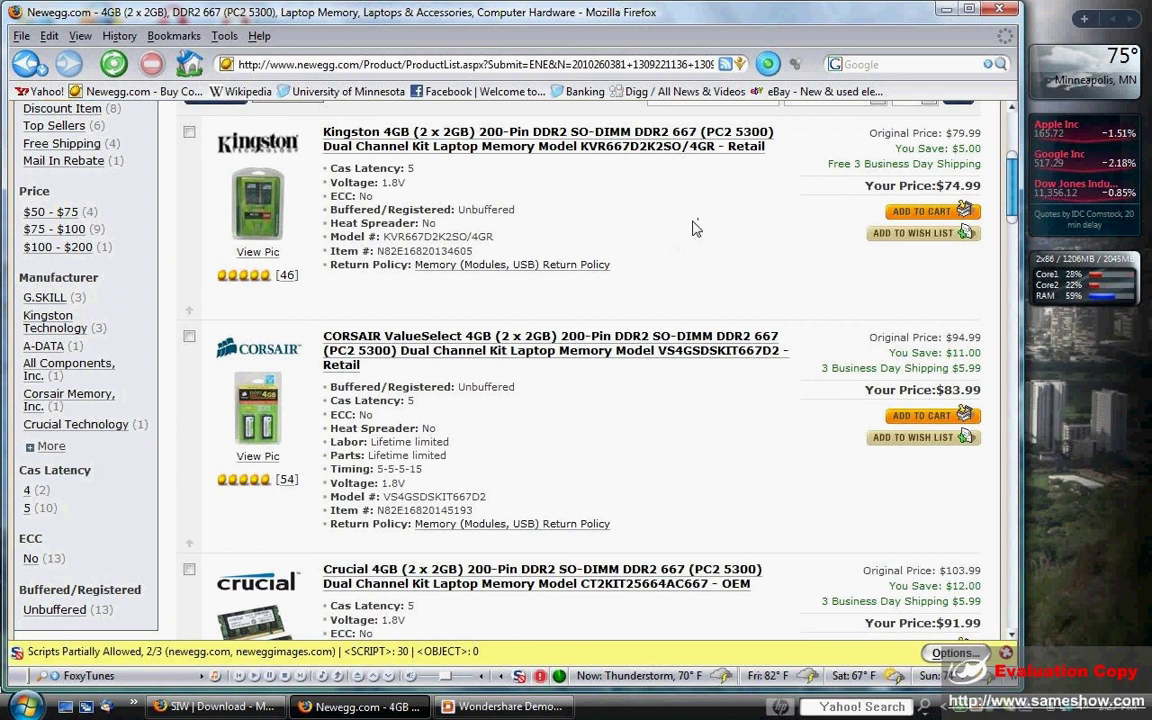
{"action": "scroll", "coordinate": [797, 201], "scroll_direction": "down", "scroll_amount": 2}
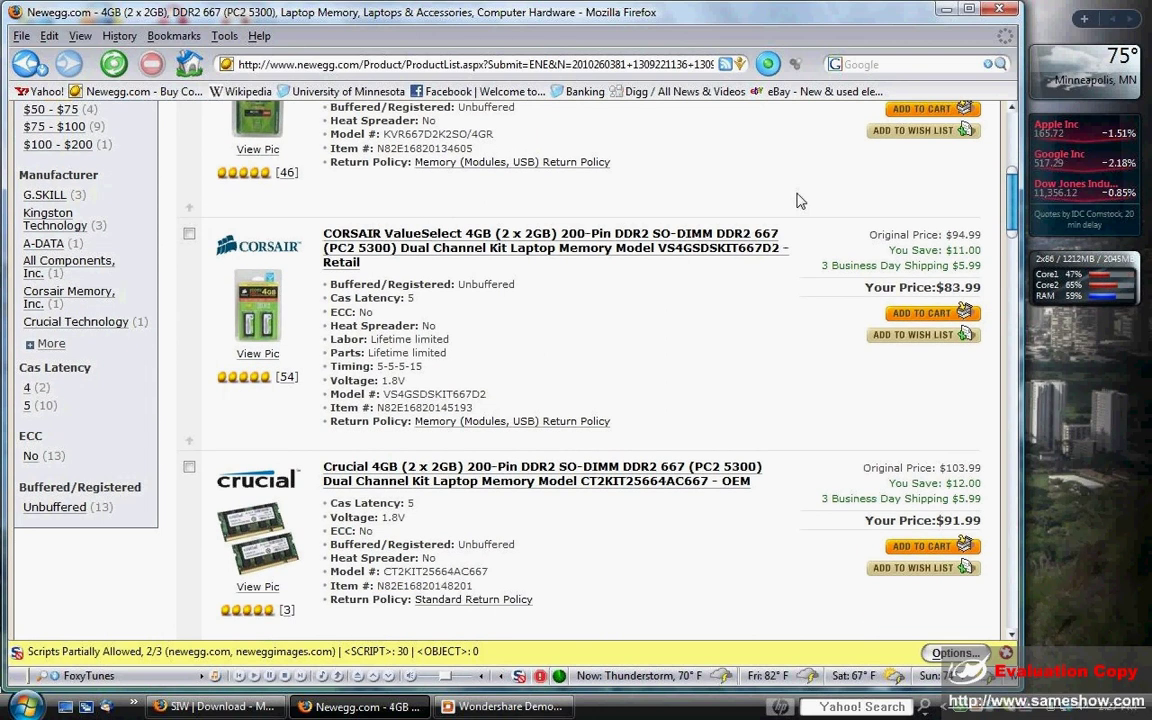
{"action": "scroll", "coordinate": [670, 470], "scroll_direction": "up", "scroll_amount": 2}
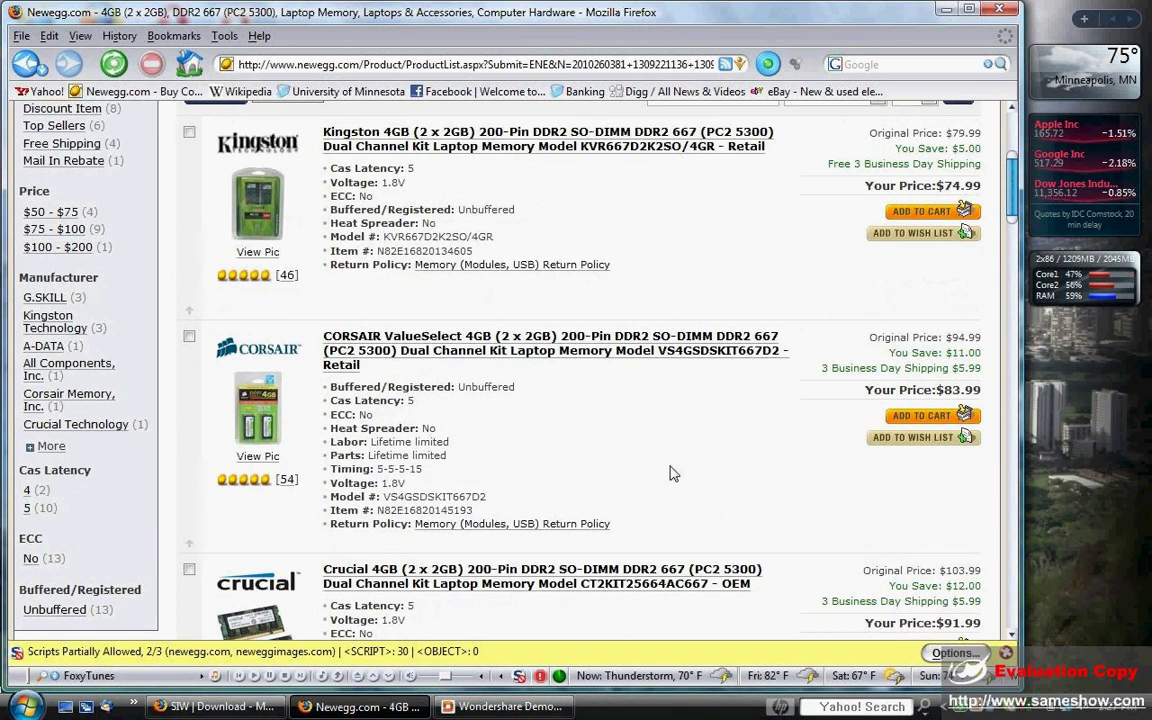
{"action": "scroll", "coordinate": [680, 400], "scroll_direction": "down", "scroll_amount": 3}
{"action": "scroll", "coordinate": [740, 330], "scroll_direction": "down", "scroll_amount": 6}
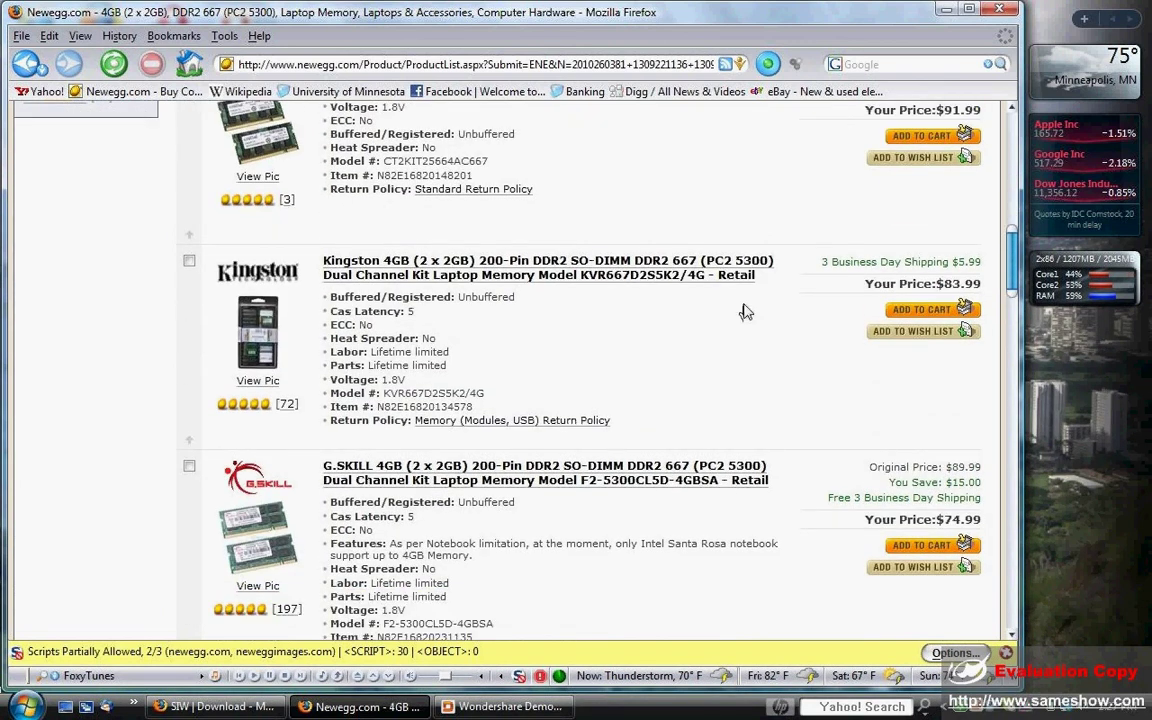
{"action": "scroll", "coordinate": [752, 345], "scroll_direction": "down", "scroll_amount": 3}
{"action": "scroll", "coordinate": [760, 310], "scroll_direction": "down", "scroll_amount": 3}
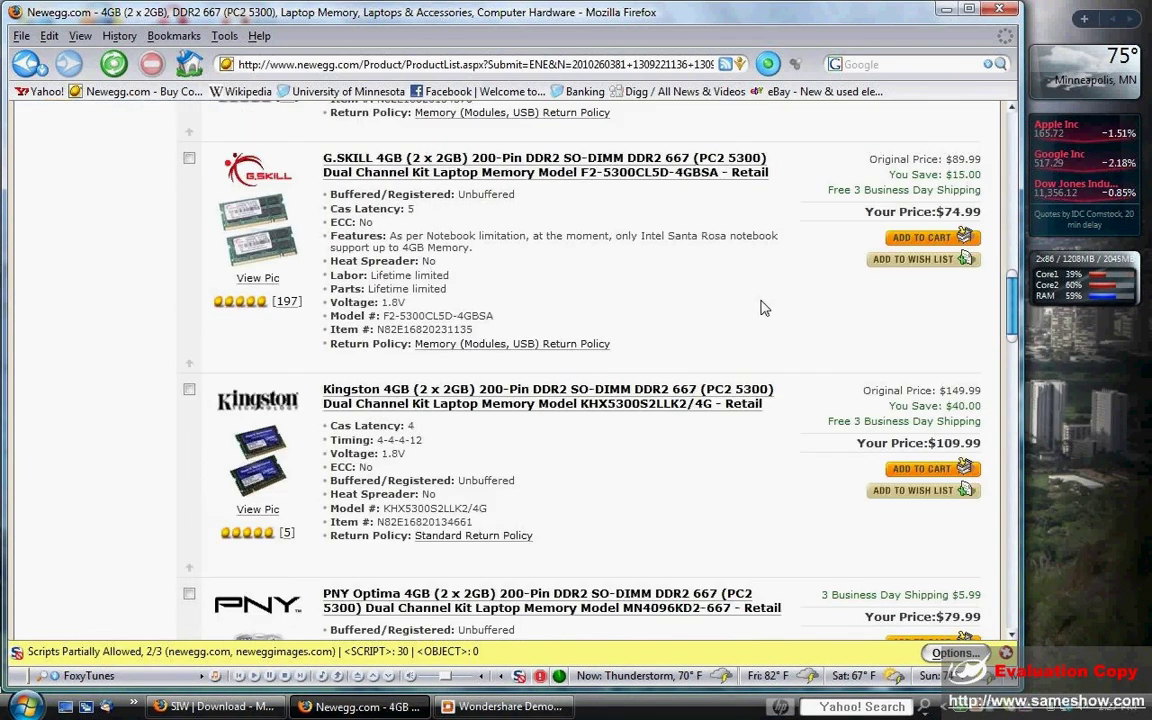
{"action": "scroll", "coordinate": [771, 283], "scroll_direction": "up", "scroll_amount": 4}
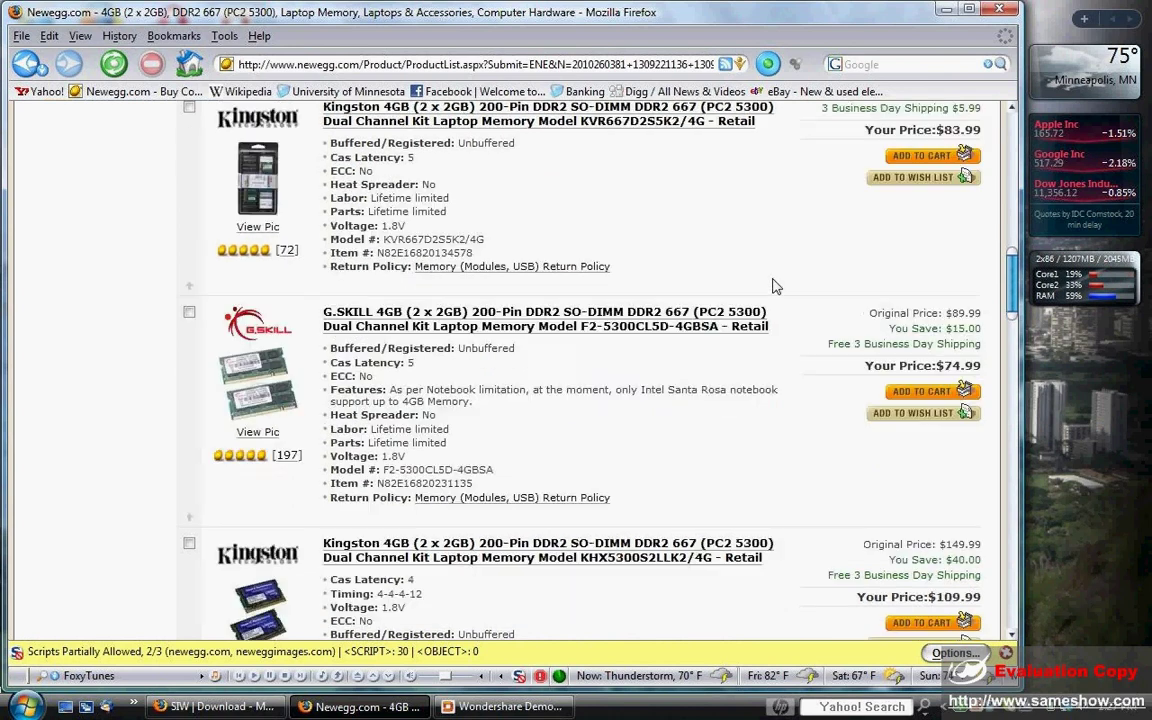
{"action": "scroll", "coordinate": [772, 283], "scroll_direction": "up", "scroll_amount": 6}
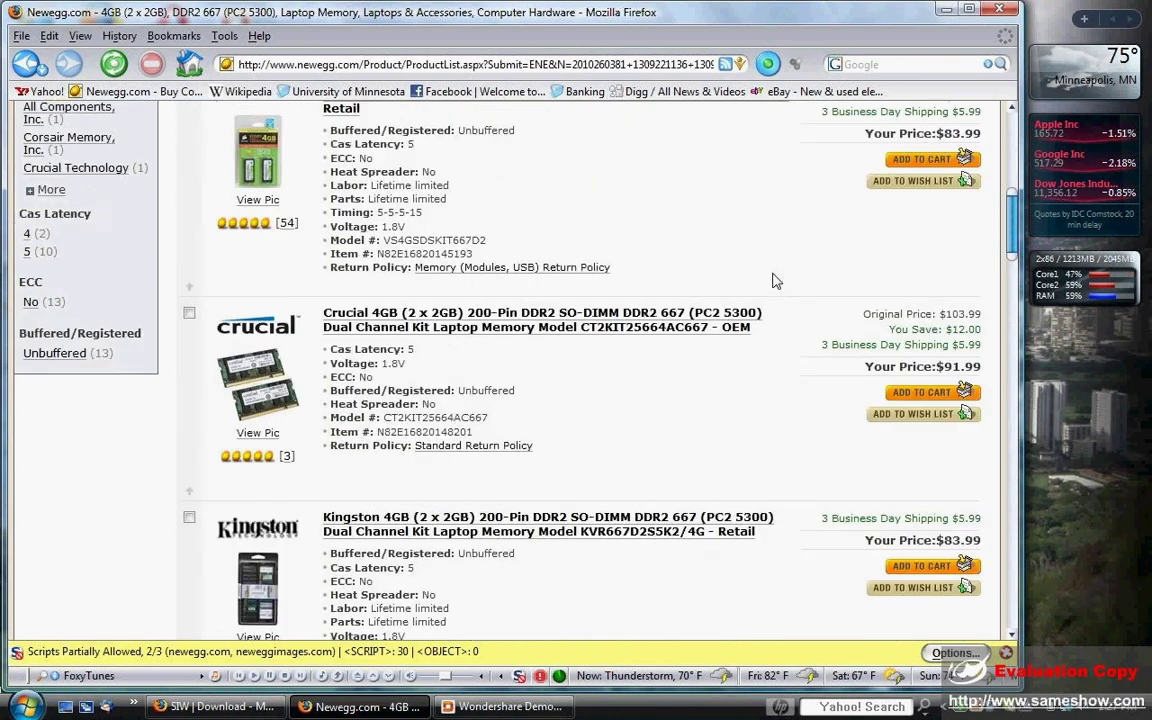
{"action": "scroll", "coordinate": [773, 279], "scroll_direction": "up", "scroll_amount": 4}
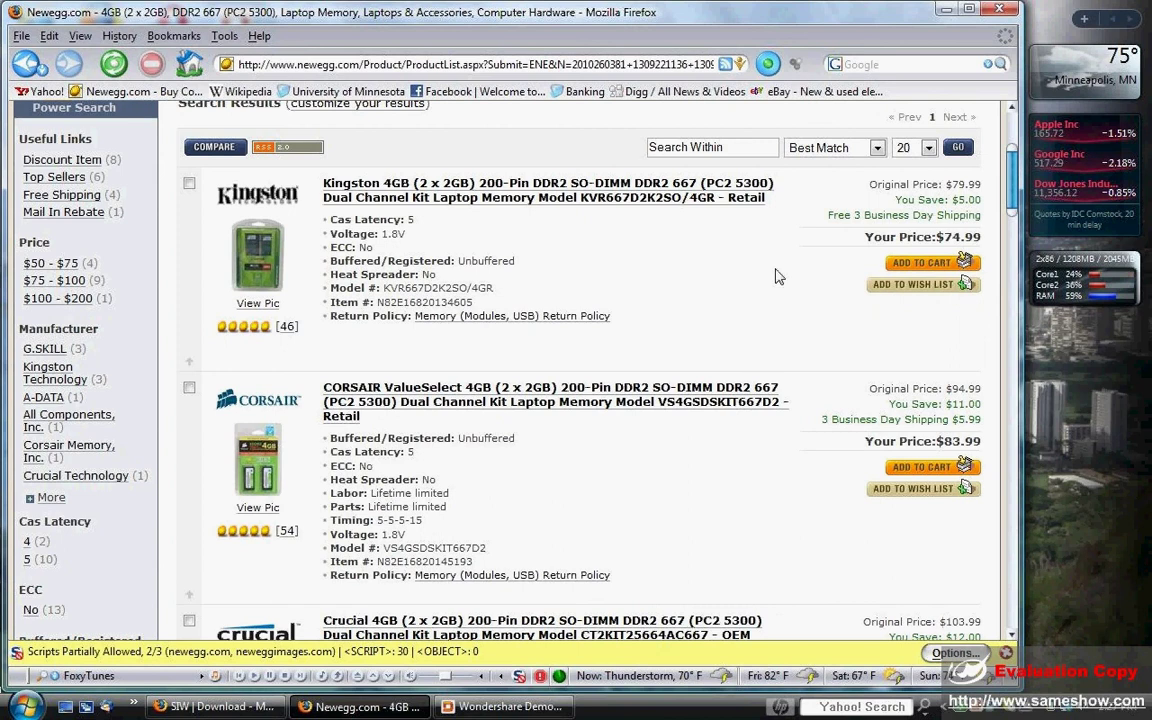